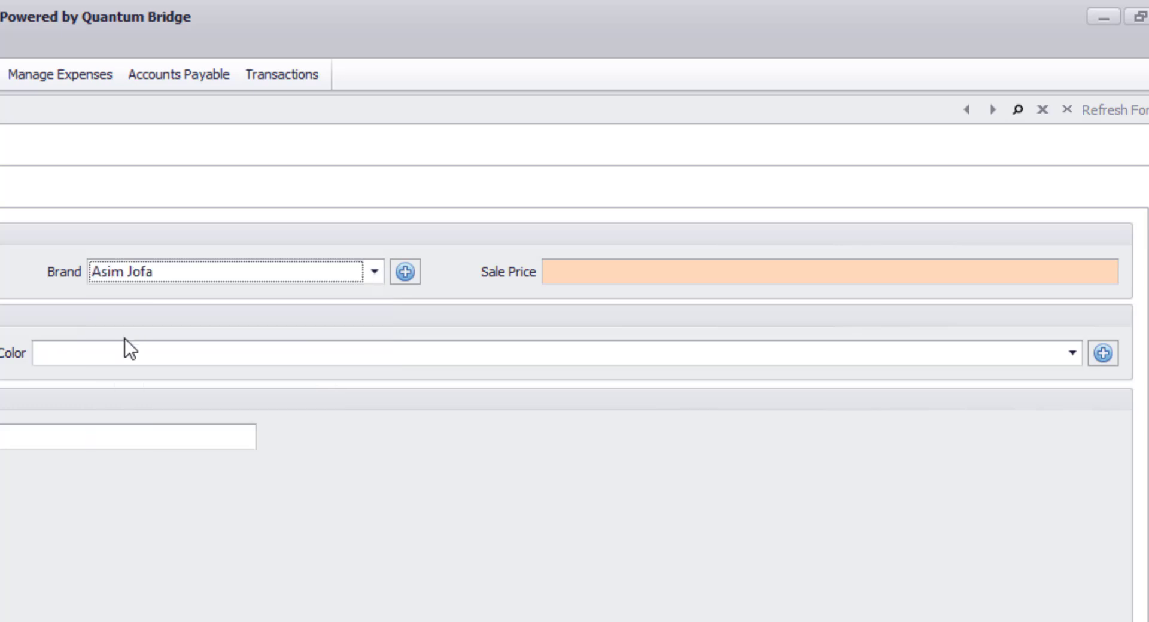
# Step: Set the shirt's sale price to 2950 and check which sizes are available for it
pyautogui.click(623, 273)
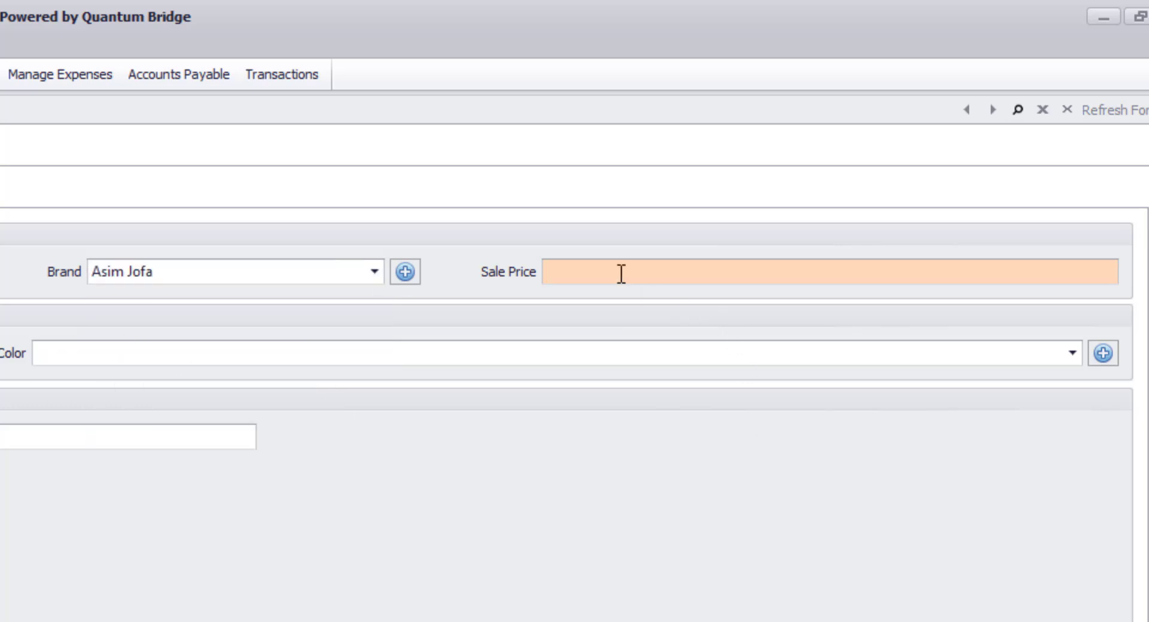
pyautogui.write('2950')
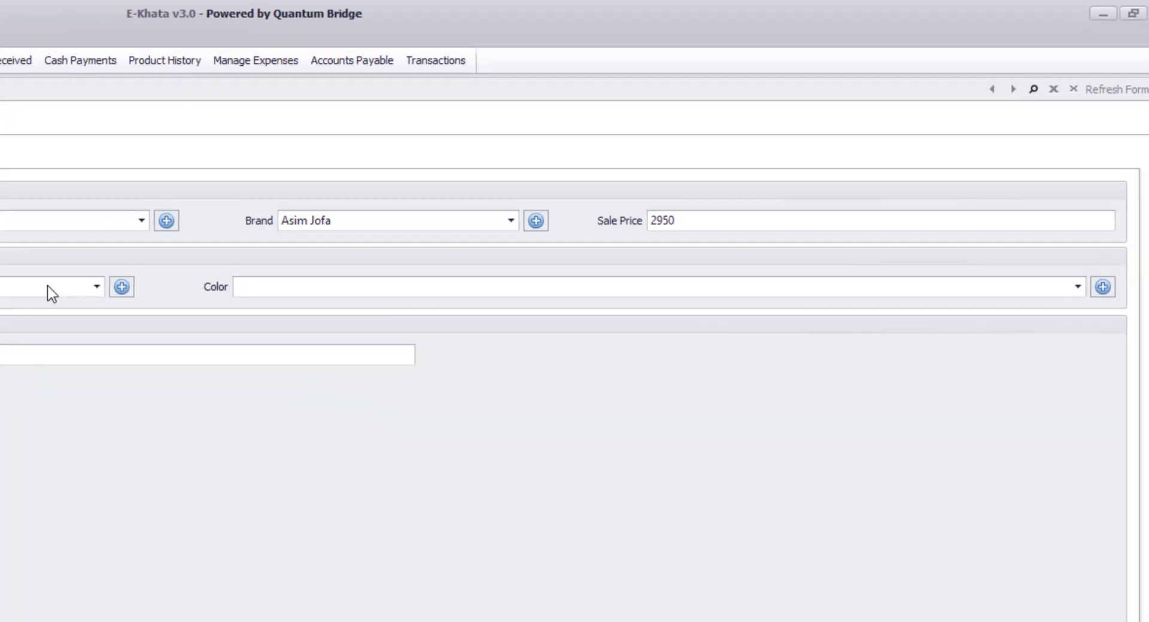
pyautogui.click(47, 286)
pyautogui.click(169, 178)
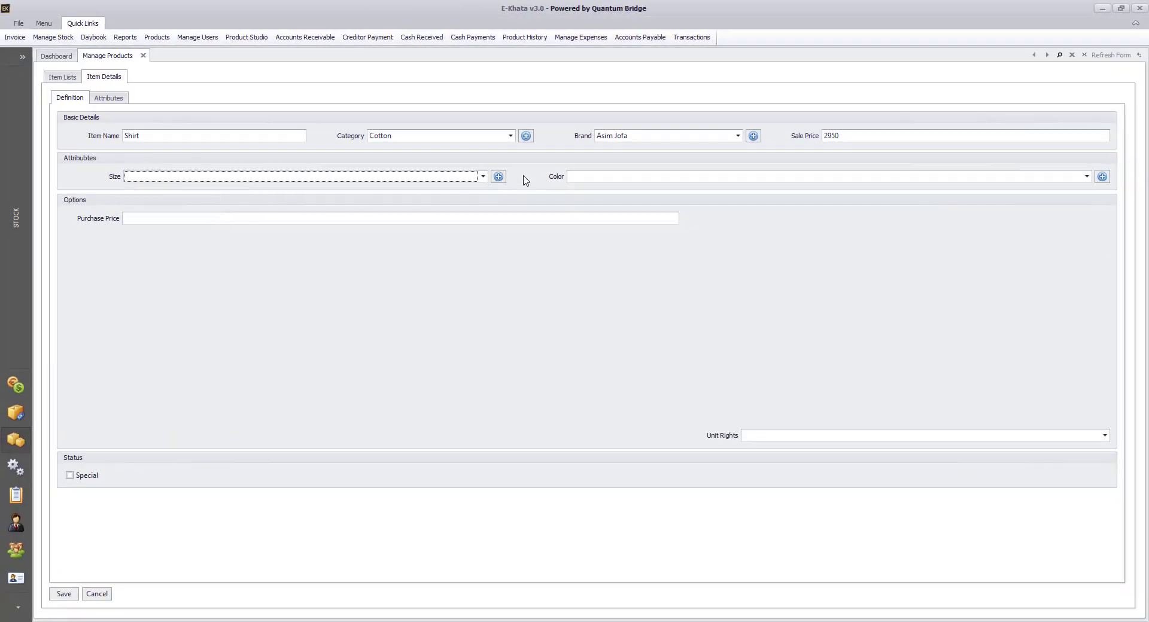
# Step: Add Medium, Large and Extra Large as new product sizes and check the size options
pyautogui.click(500, 177)
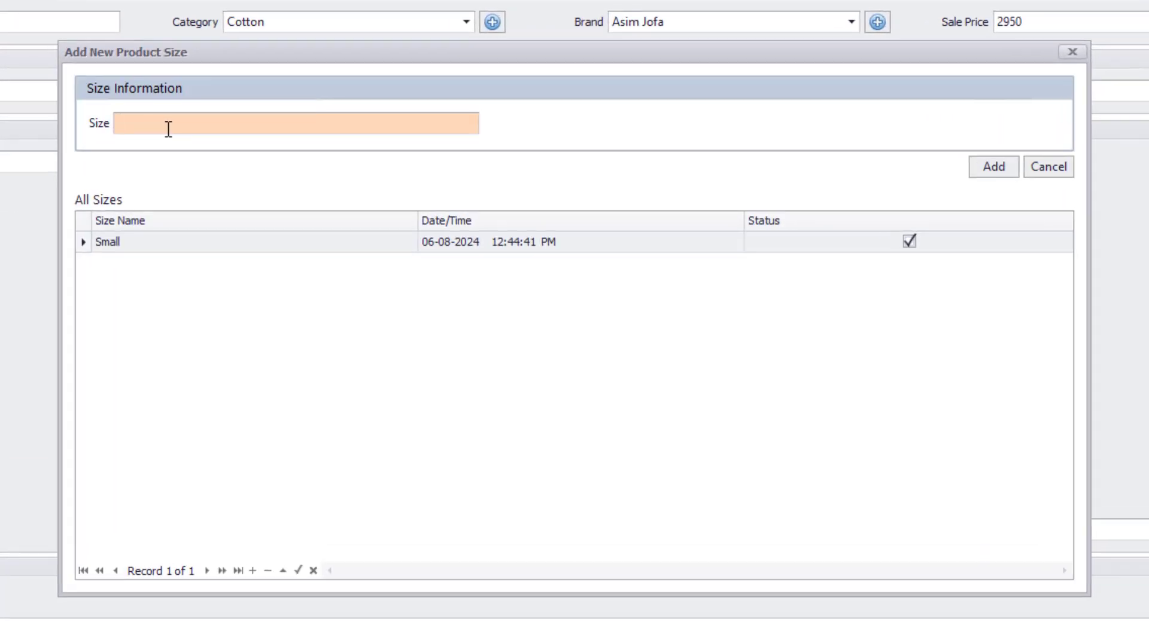
pyautogui.write('Medium')
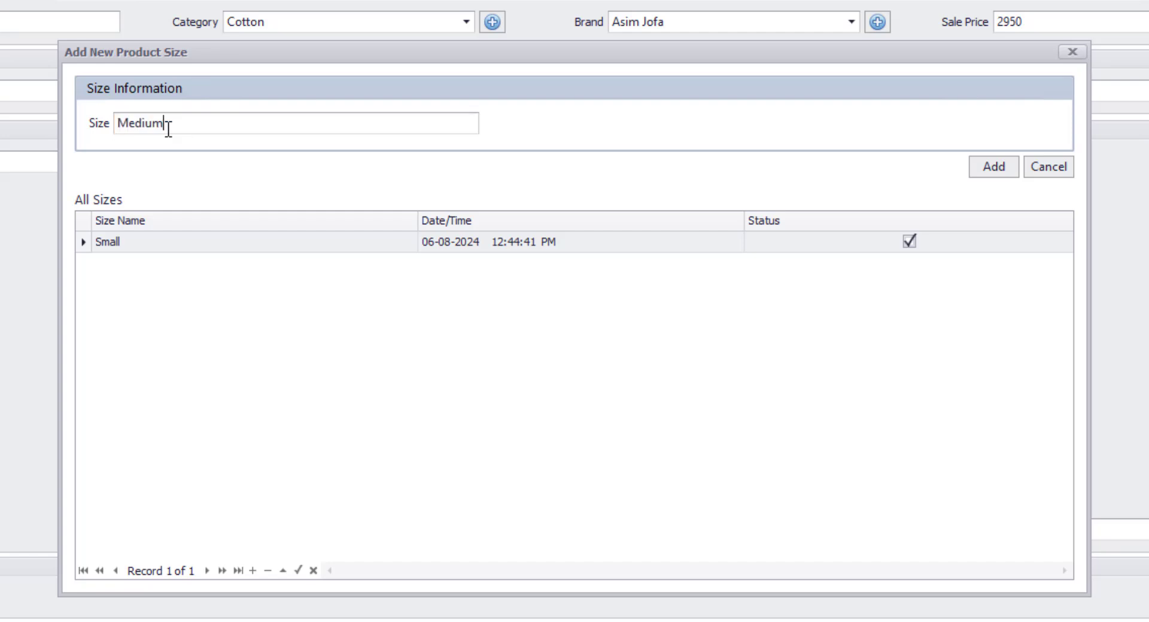
pyautogui.press('Return')
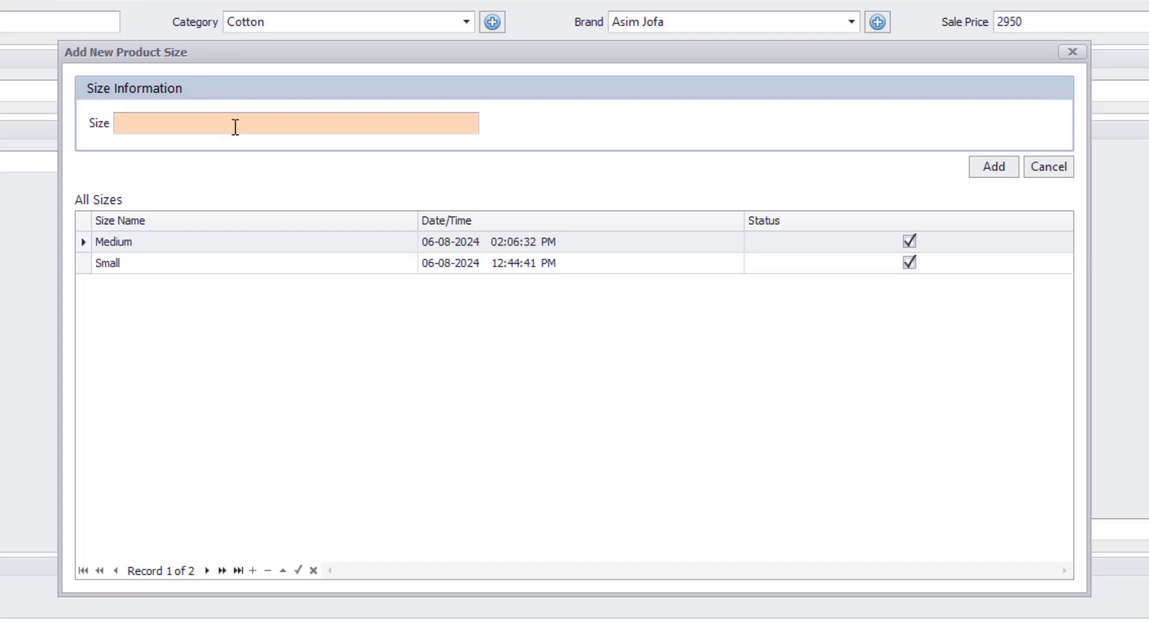
pyautogui.write('Large')
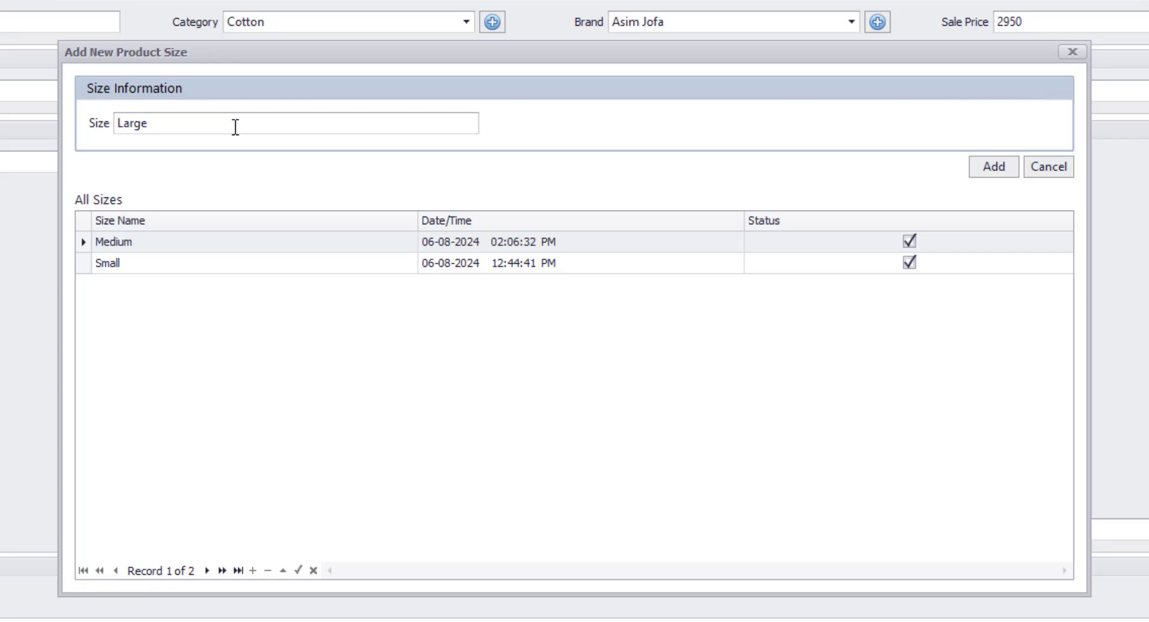
pyautogui.press('Return')
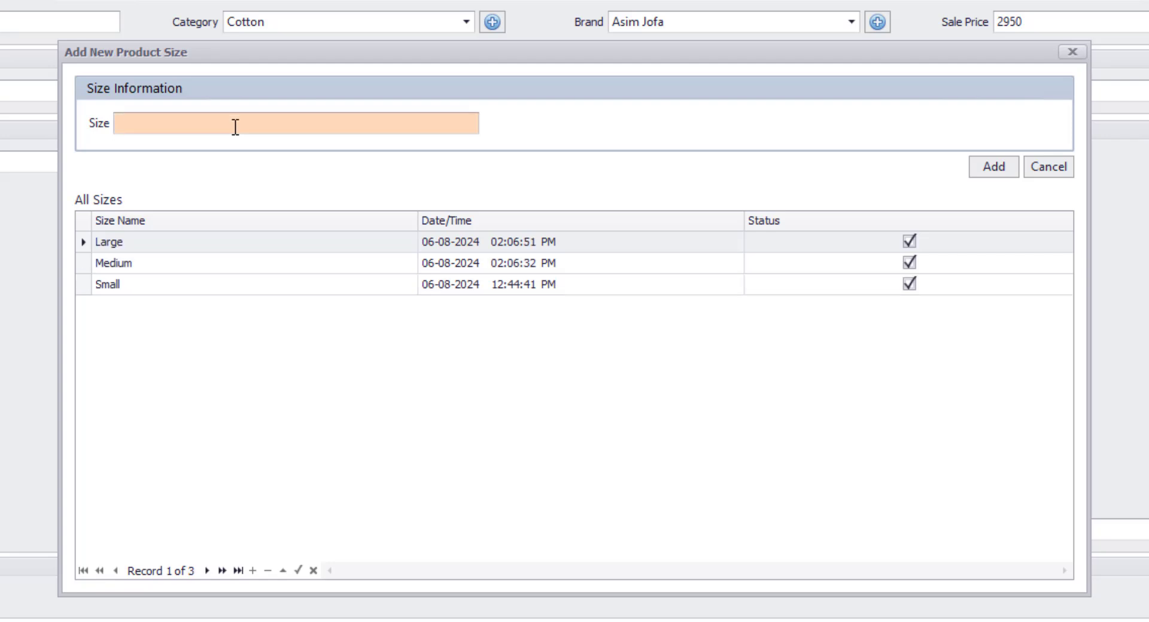
pyautogui.write('E')
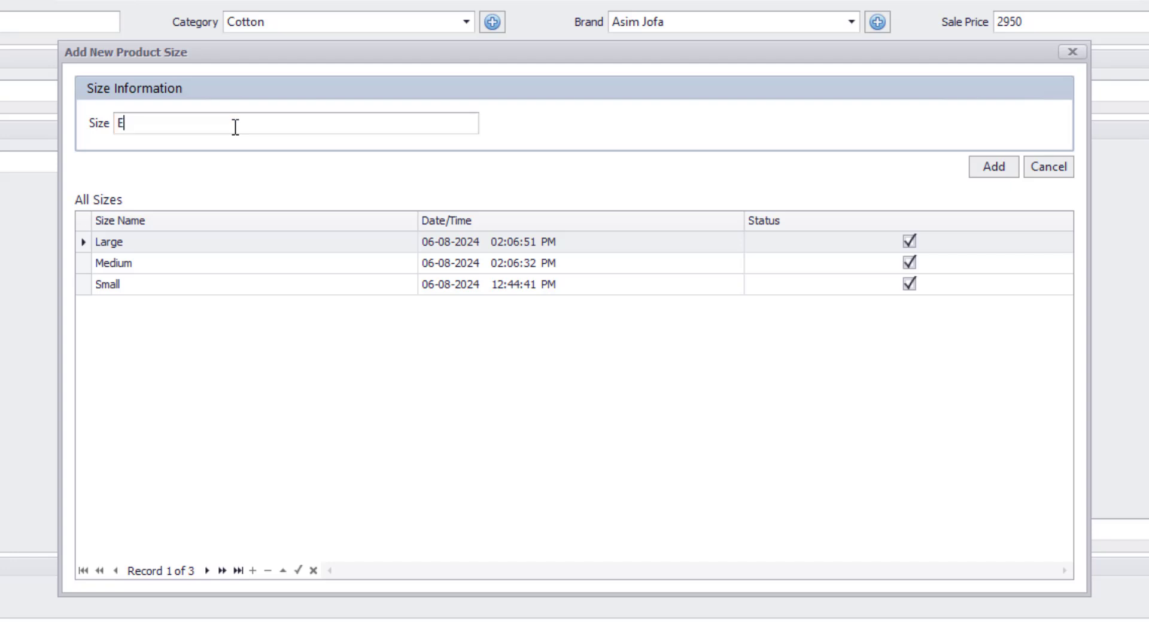
pyautogui.write('xtra Large')
pyautogui.hotkey('ctrl', 'a')
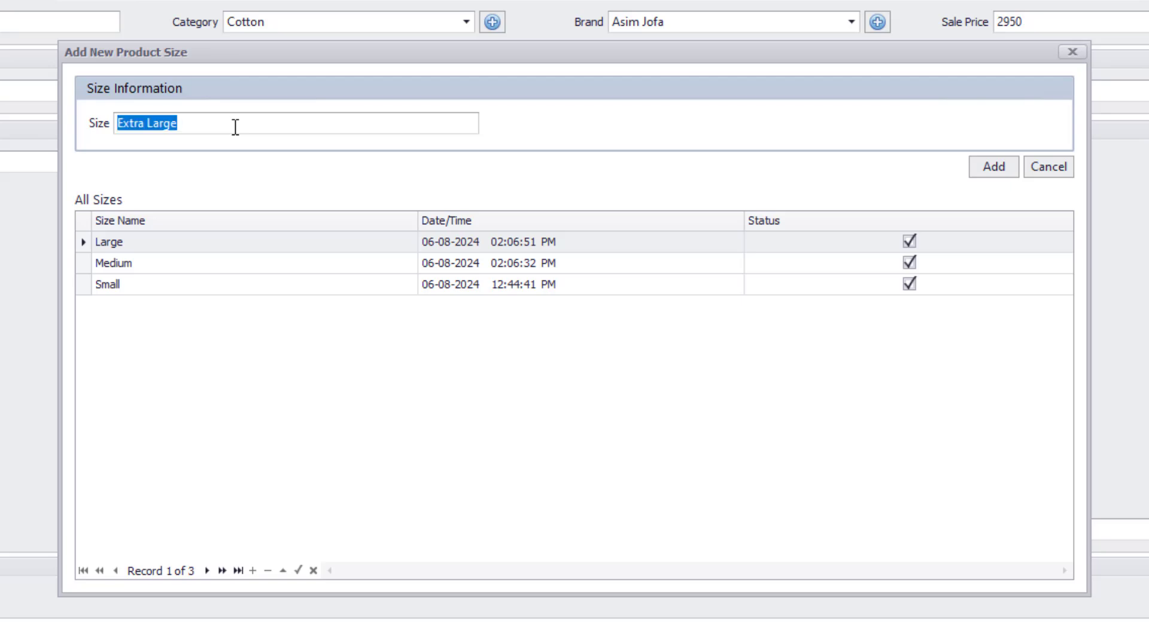
pyautogui.click(993, 167)
pyautogui.click(1072, 52)
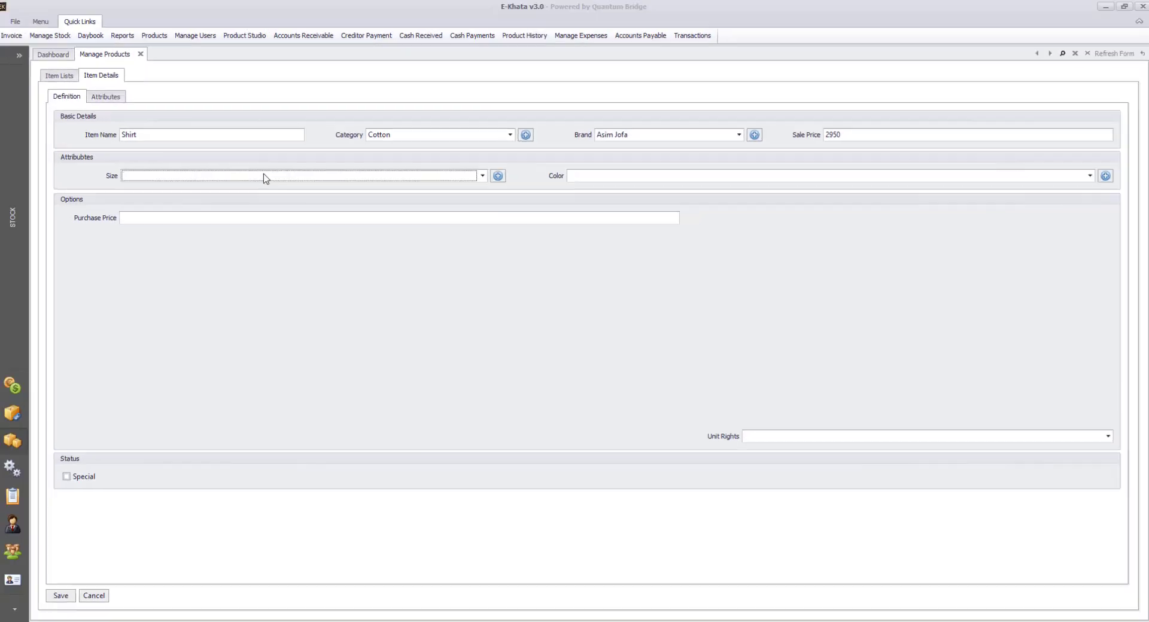
pyautogui.click(266, 177)
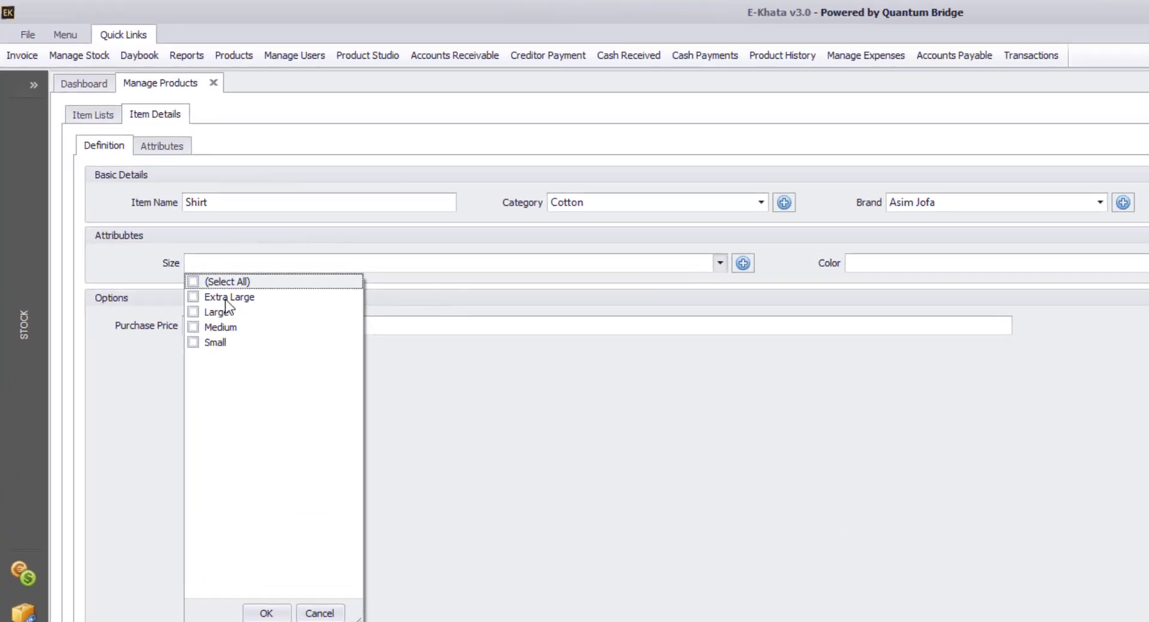
pyautogui.click(939, 450)
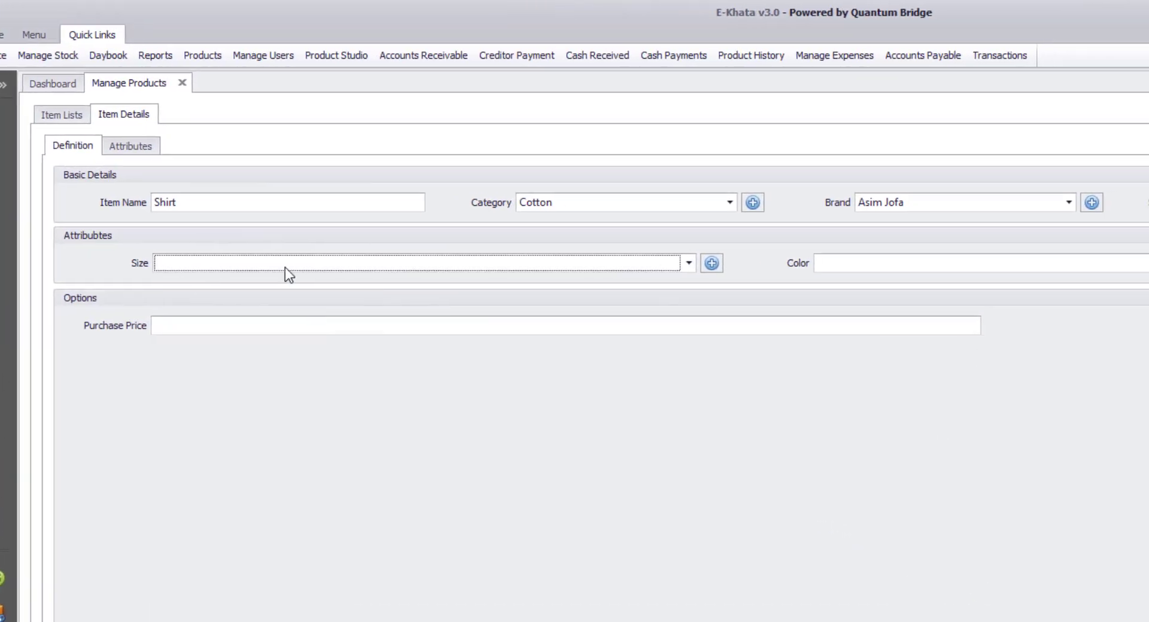
# Step: Check the available colors and add Grey as a new product color
pyautogui.click(885, 263)
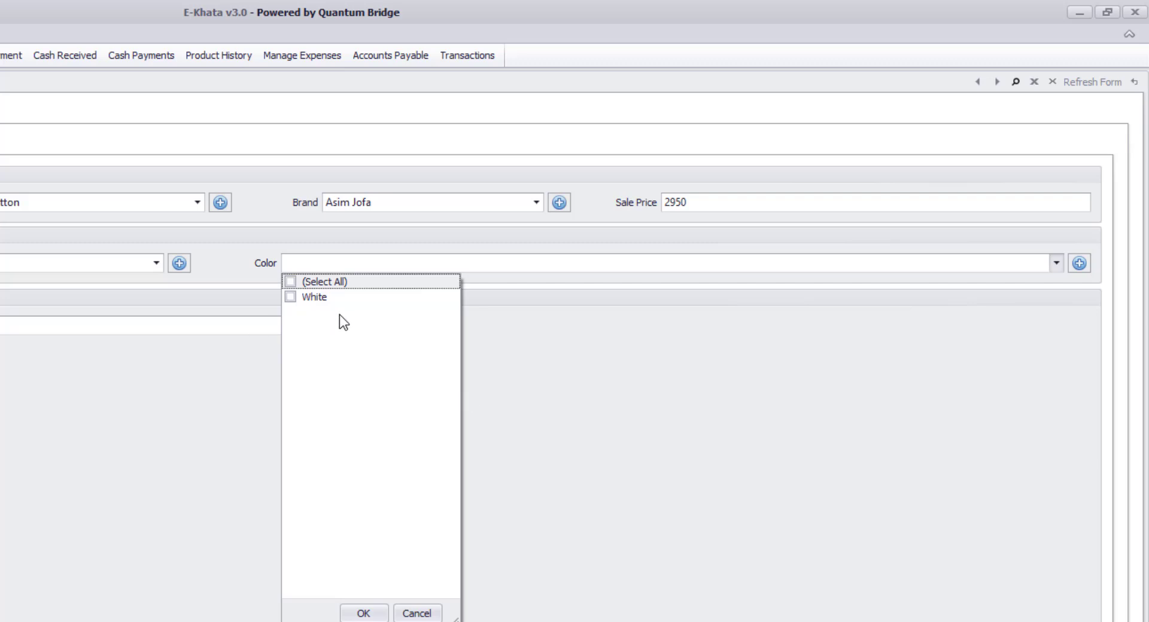
pyautogui.click(599, 343)
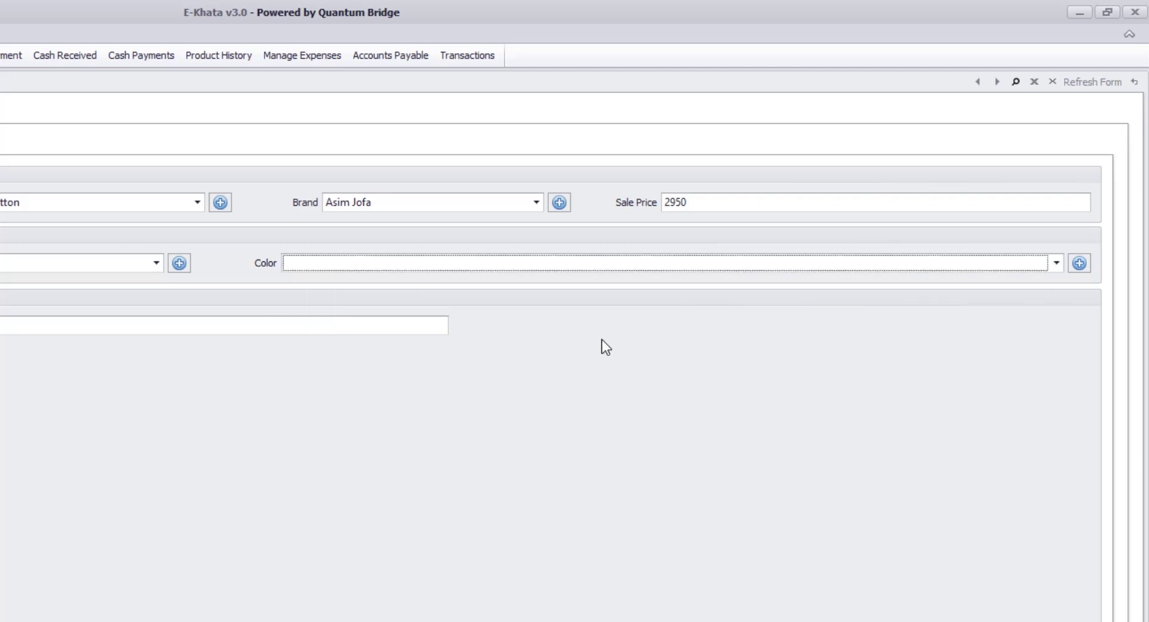
pyautogui.click(1080, 263)
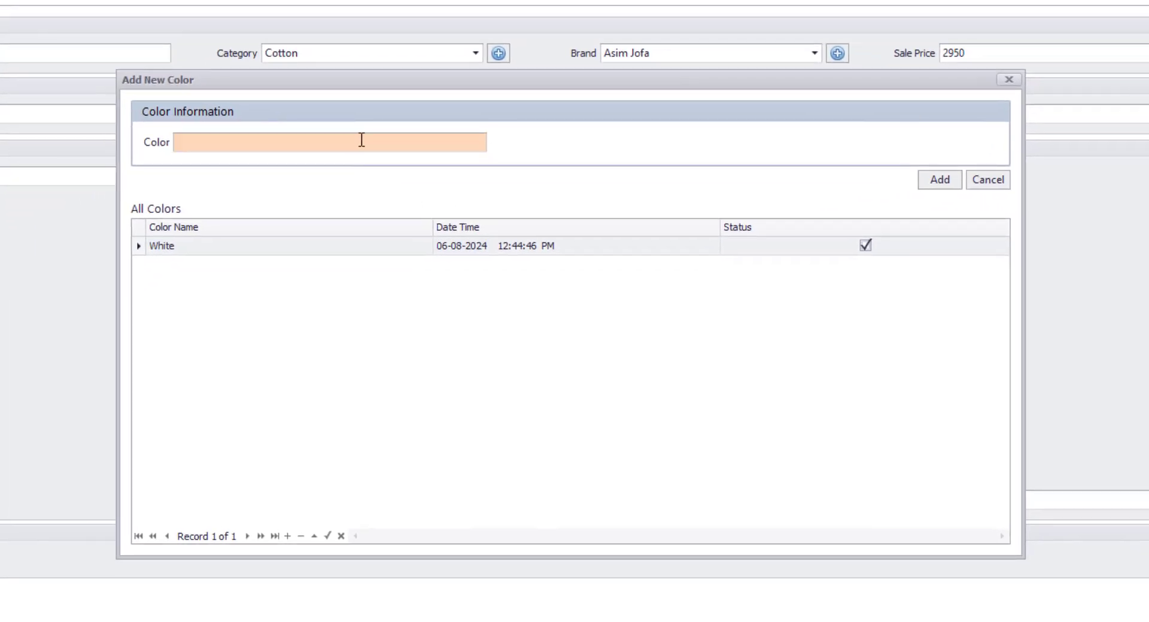
pyautogui.write('Grey')
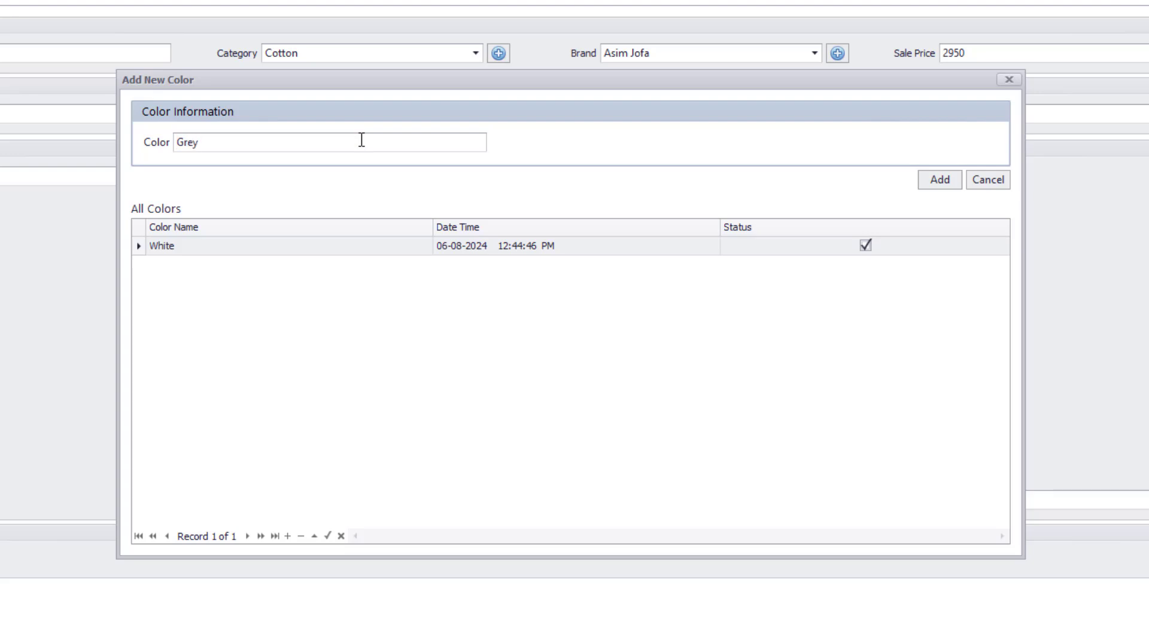
pyautogui.press('Return')
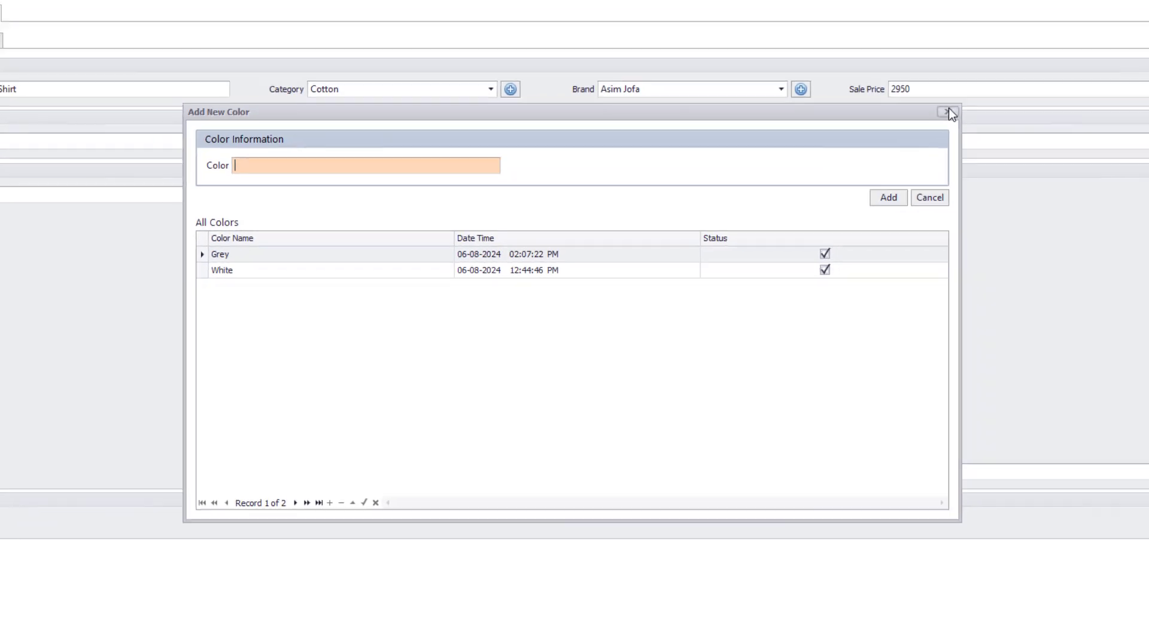
pyautogui.click(1009, 80)
pyautogui.click(710, 177)
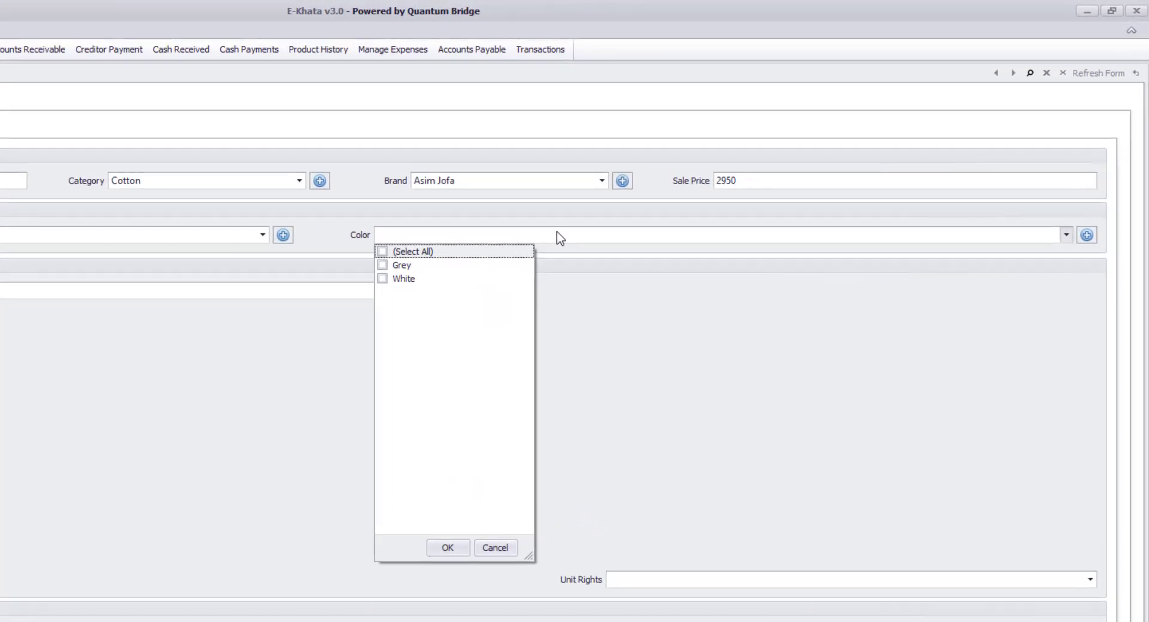
# Step: Assign all available sizes and all available colors to the shirt's attributes
pyautogui.click(200, 236)
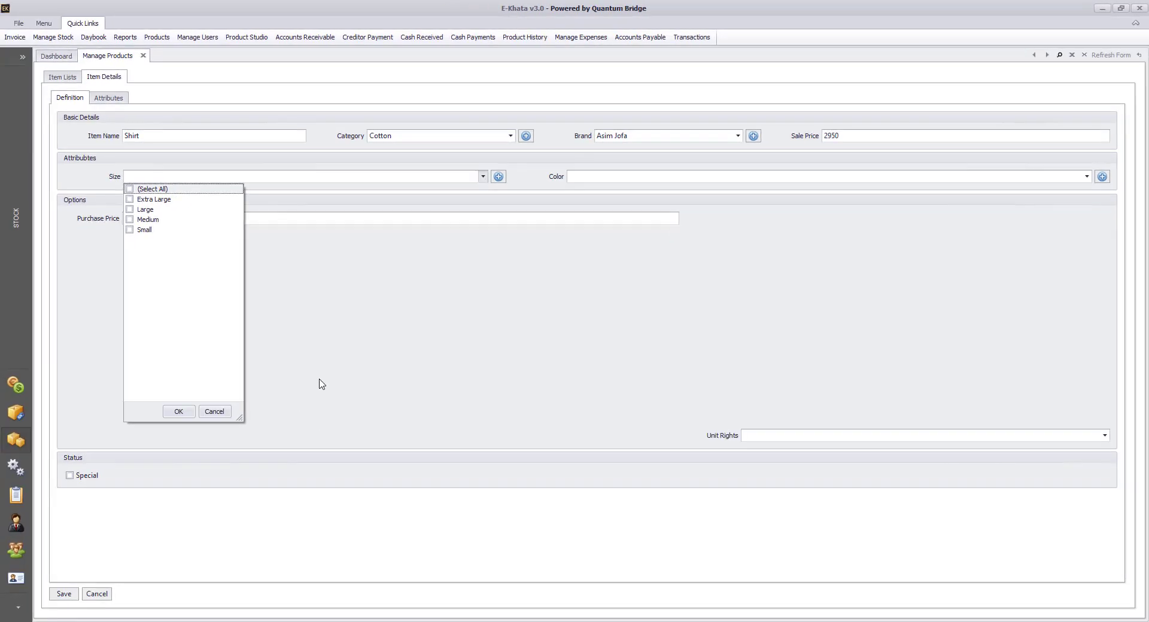
pyautogui.click(319, 379)
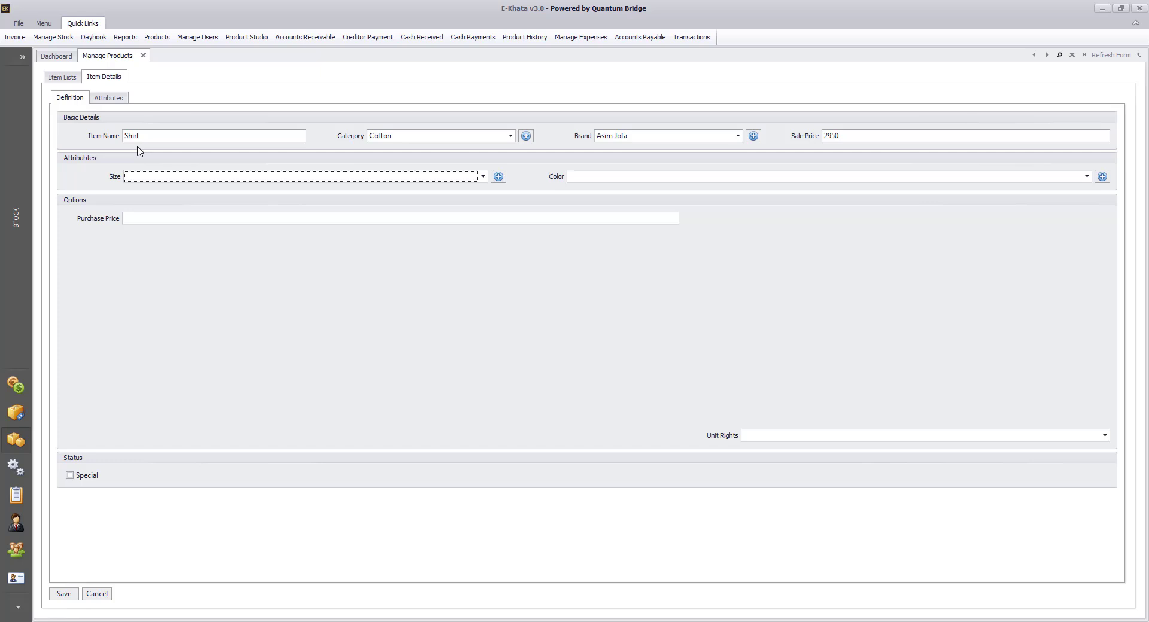
pyautogui.click(211, 177)
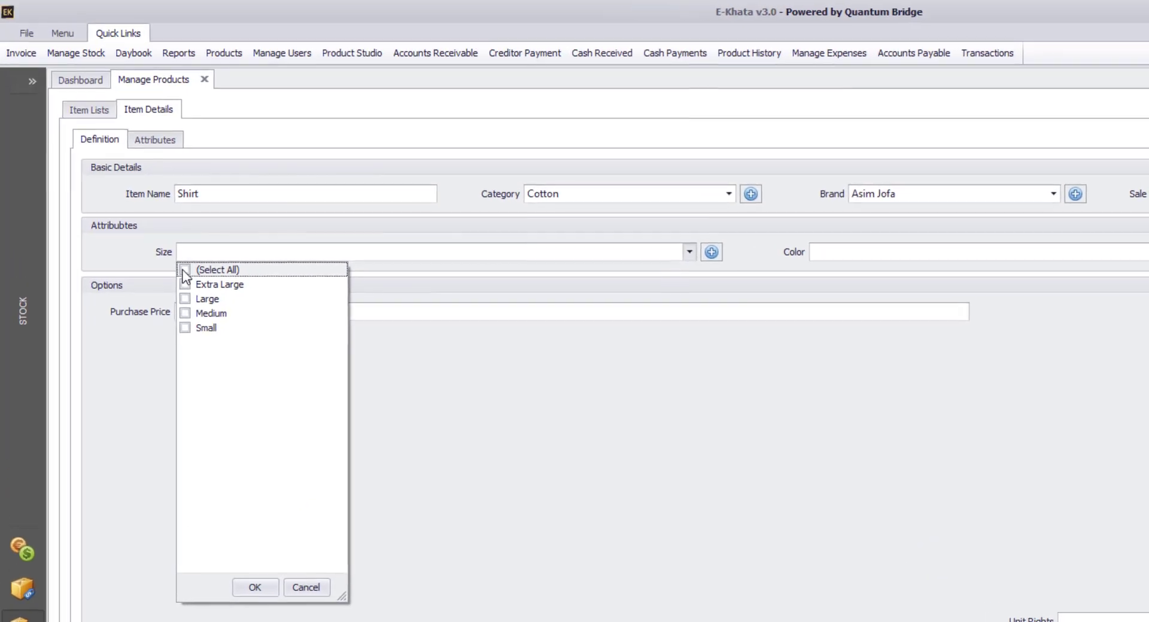
pyautogui.click(186, 270)
pyautogui.click(947, 256)
pyautogui.click(873, 252)
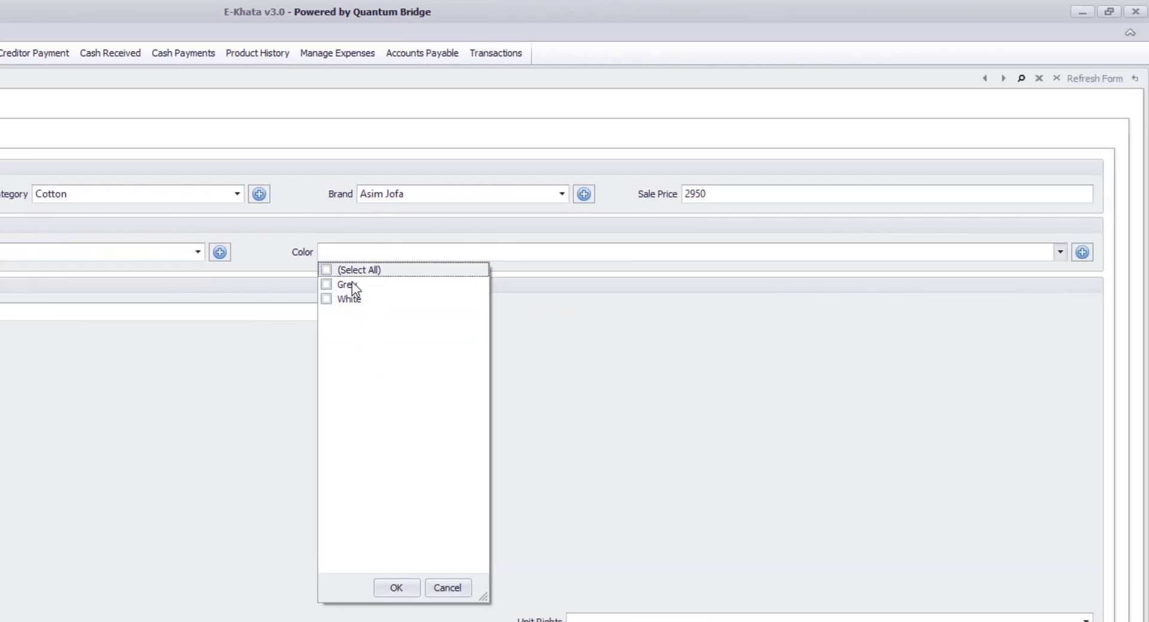
pyautogui.click(327, 270)
pyautogui.click(62, 317)
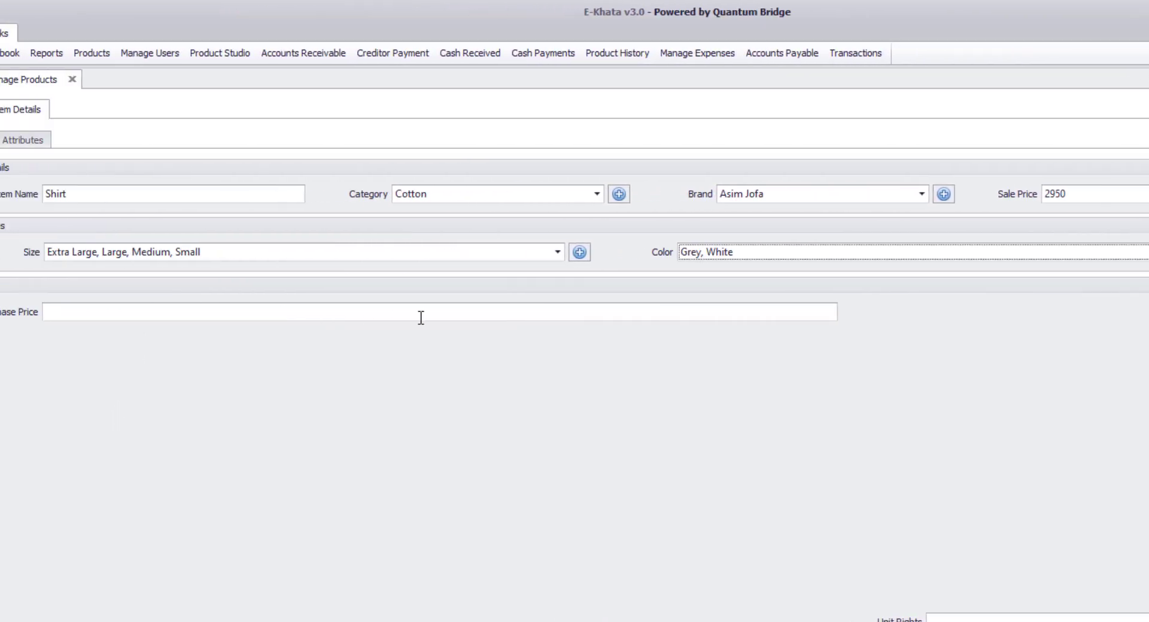
# Step: Set the shirt's purchase price to 2500 and save the item
pyautogui.click(421, 313)
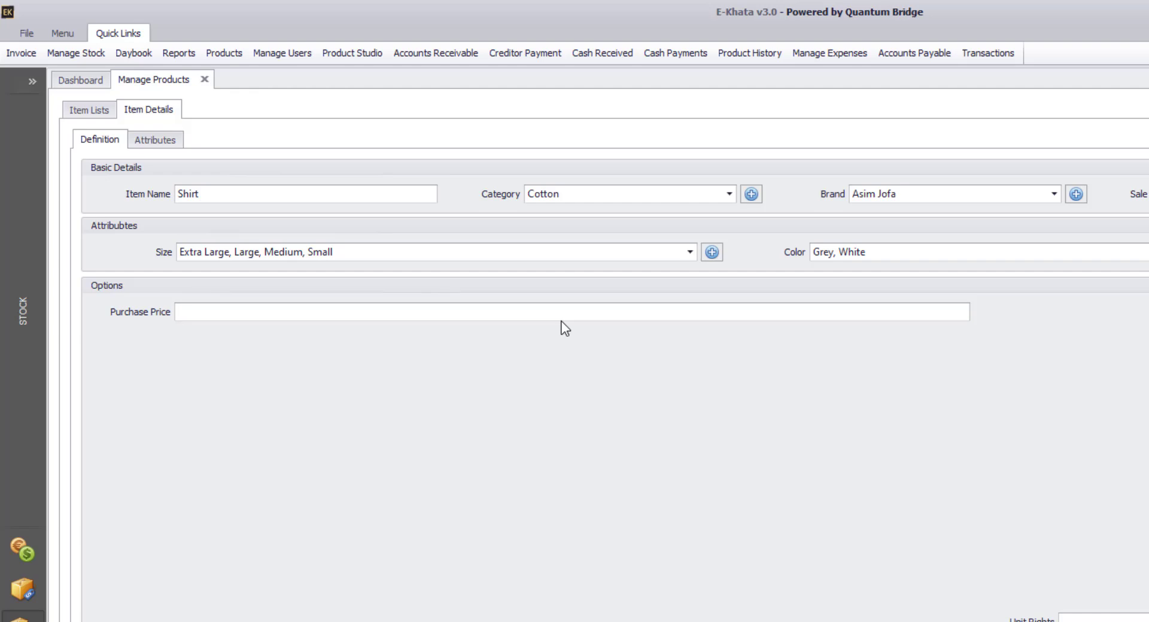
pyautogui.write('2500')
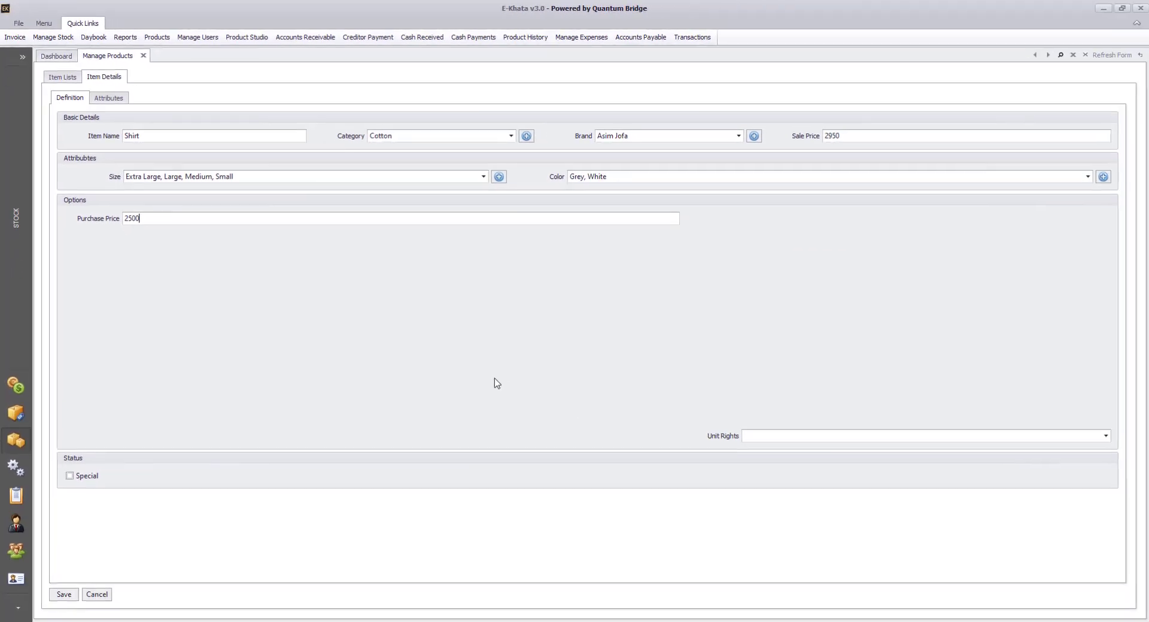
pyautogui.hotkey('ctrl', 's')
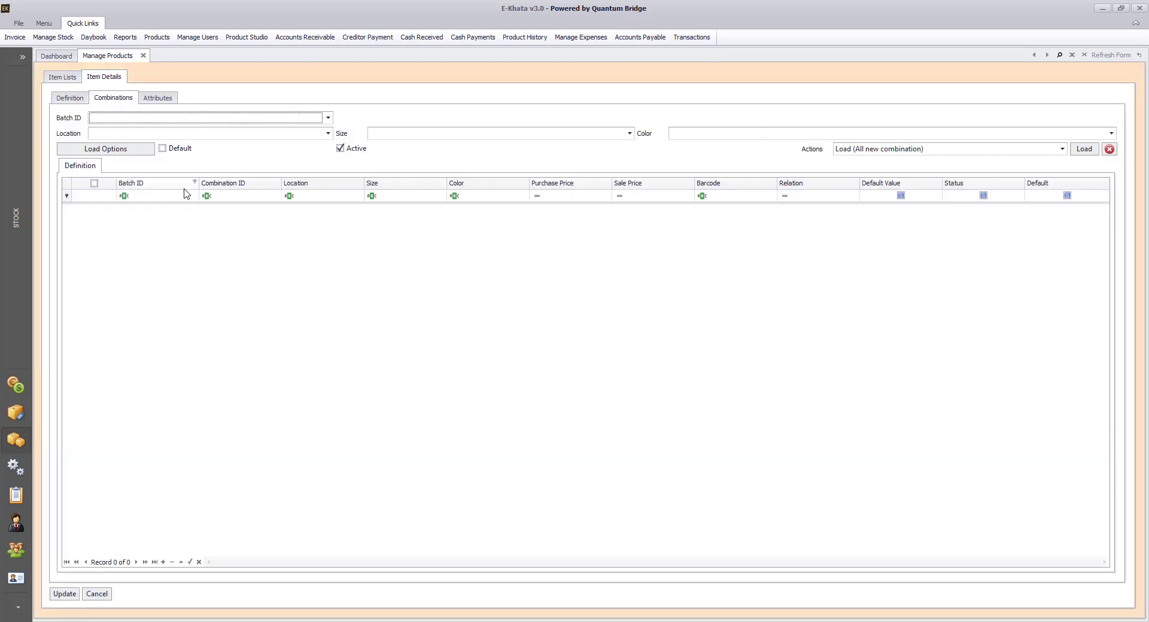
# Step: Load the product's own sale and purchase prices into the combination options and save them
pyautogui.click(135, 150)
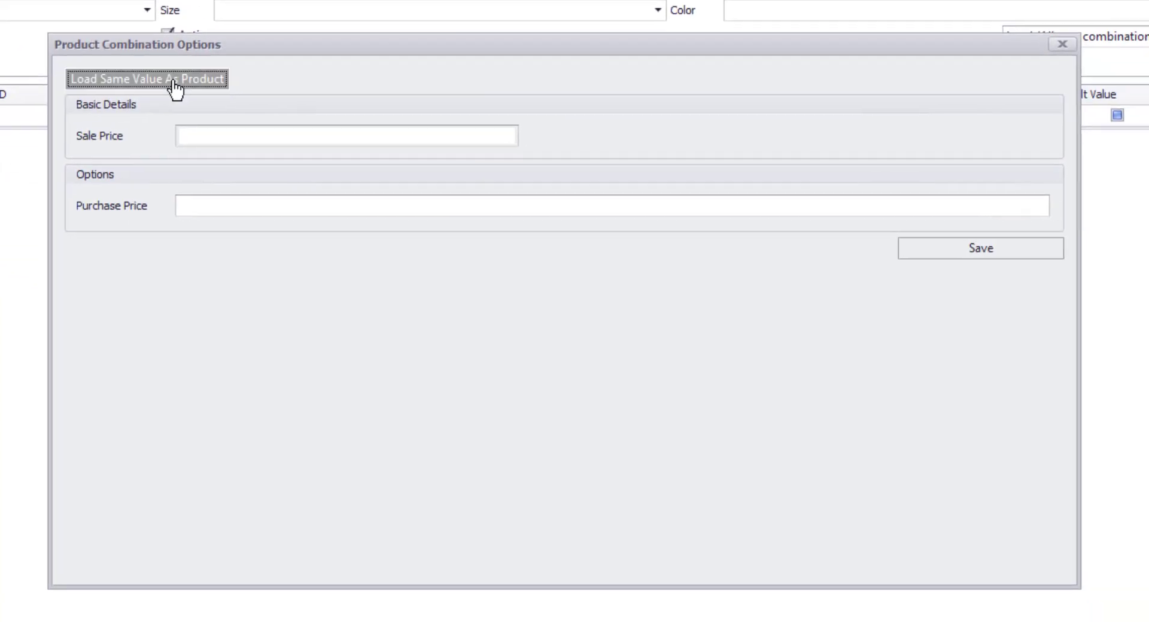
pyautogui.click(538, 273)
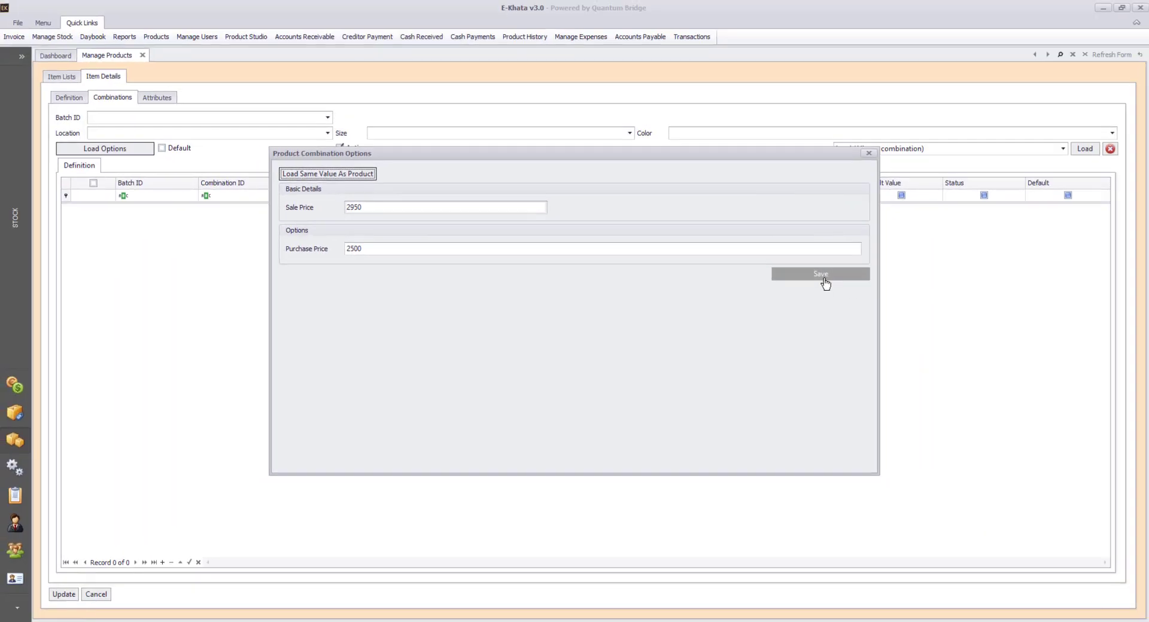
pyautogui.click(981, 248)
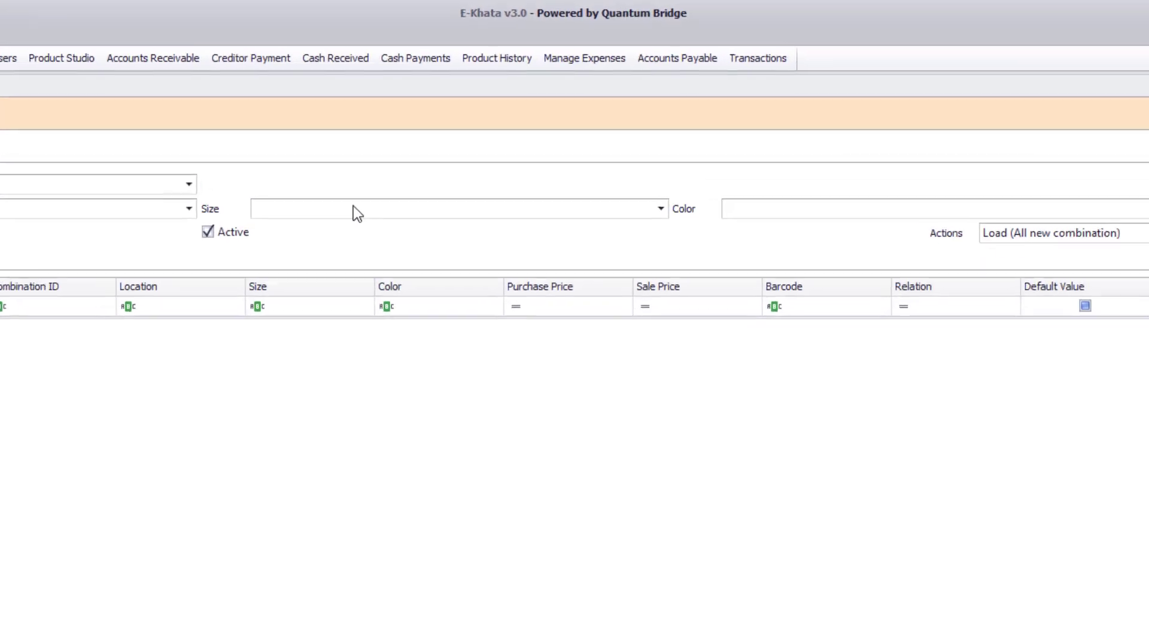
# Step: Load all new combinations of the shirt for every size and every color
pyautogui.click(355, 220)
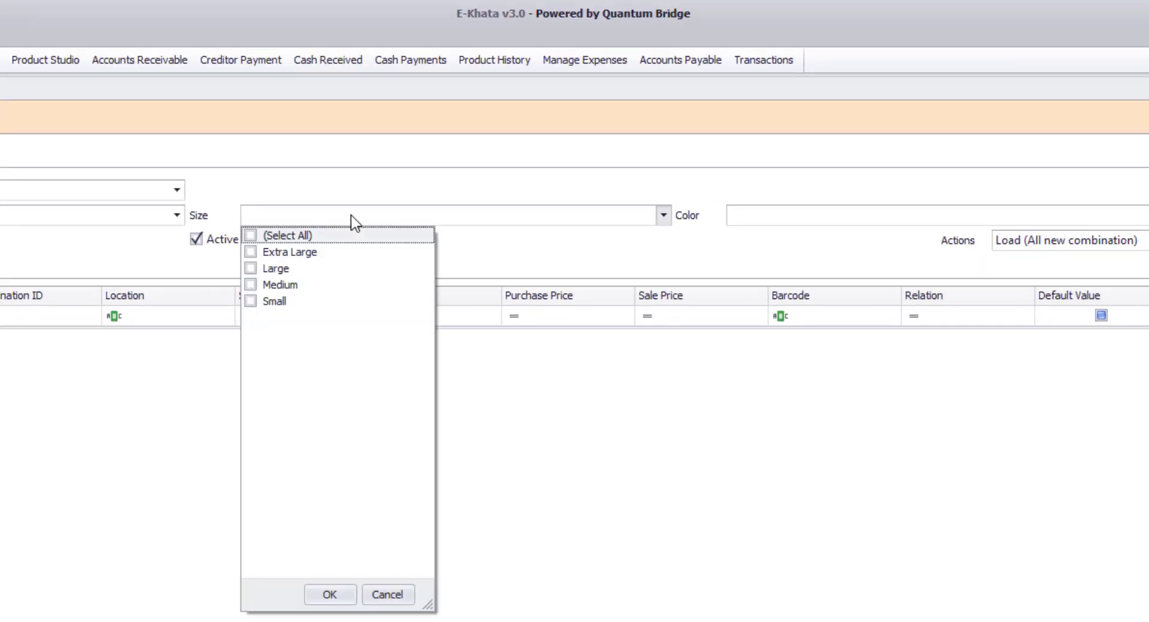
pyautogui.click(251, 237)
pyautogui.click(715, 532)
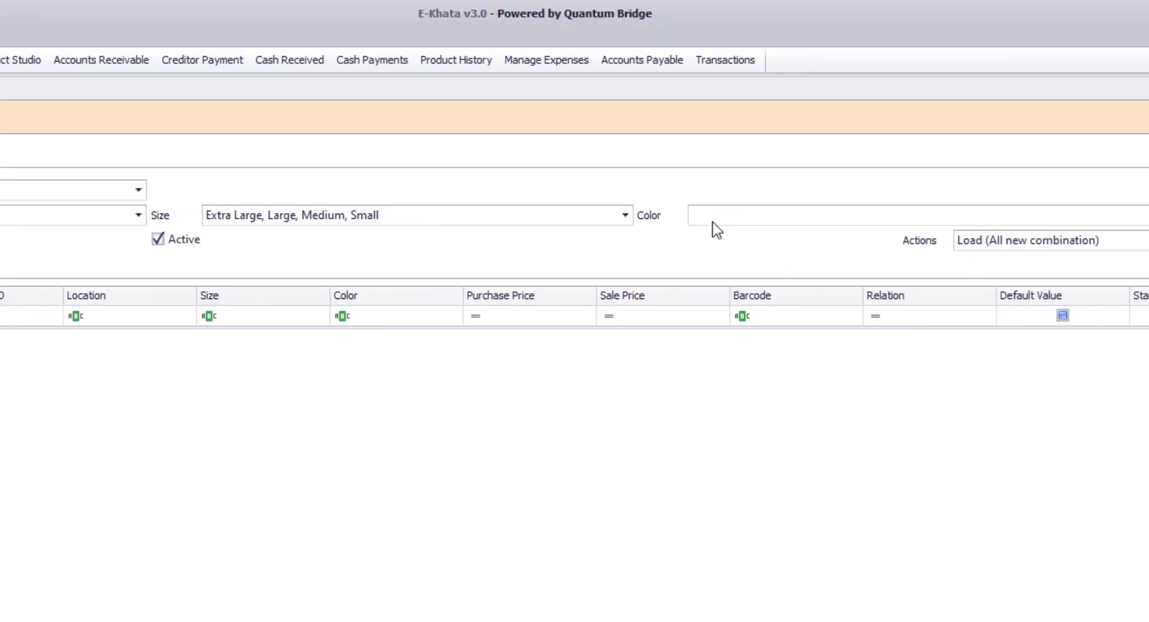
pyautogui.click(738, 217)
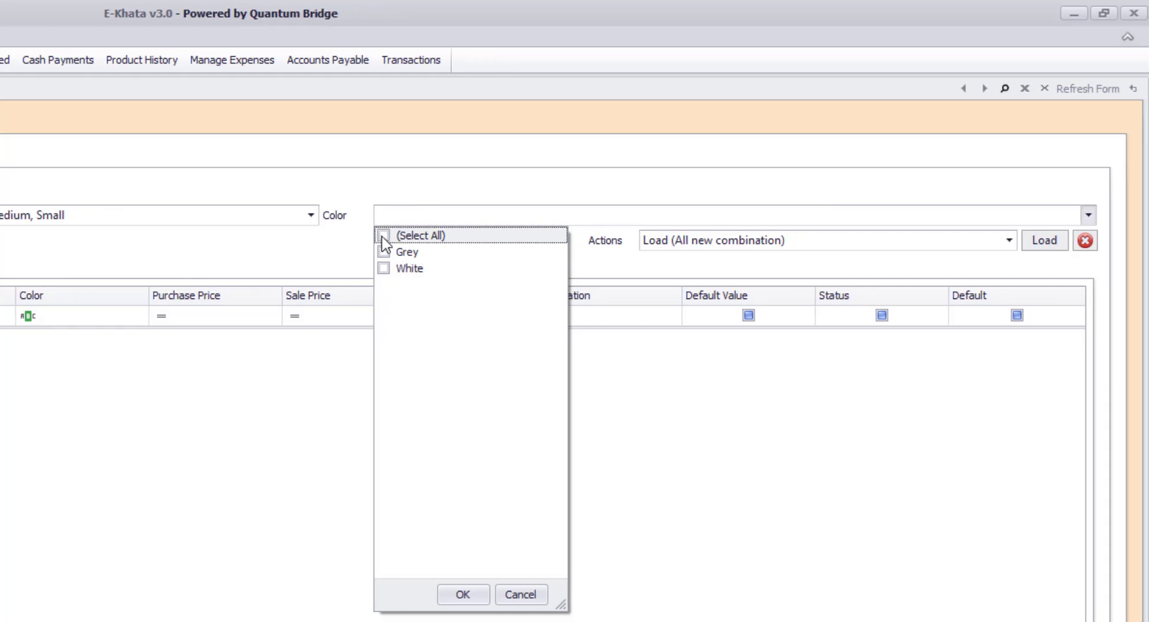
pyautogui.click(383, 235)
pyautogui.click(323, 336)
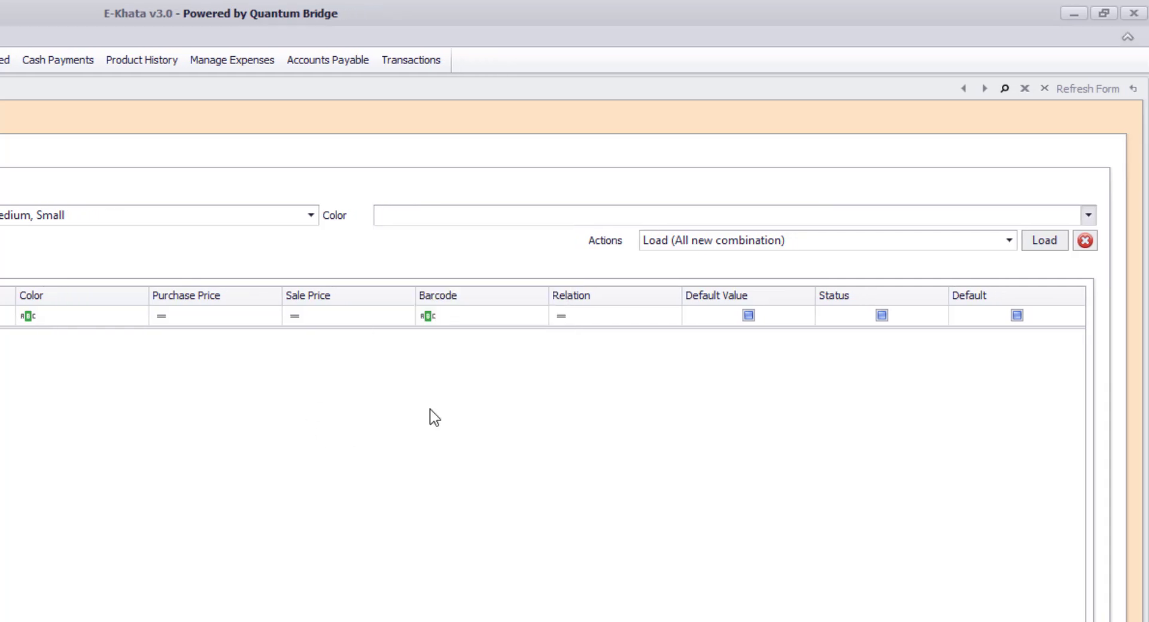
pyautogui.click(1052, 242)
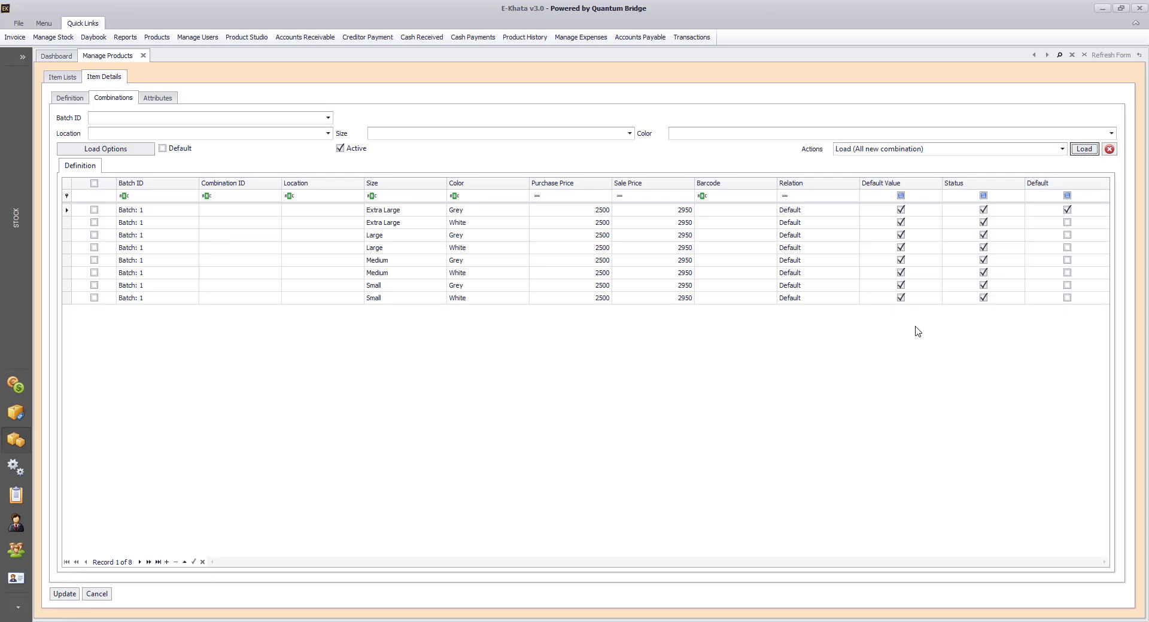
pyautogui.click(400, 214)
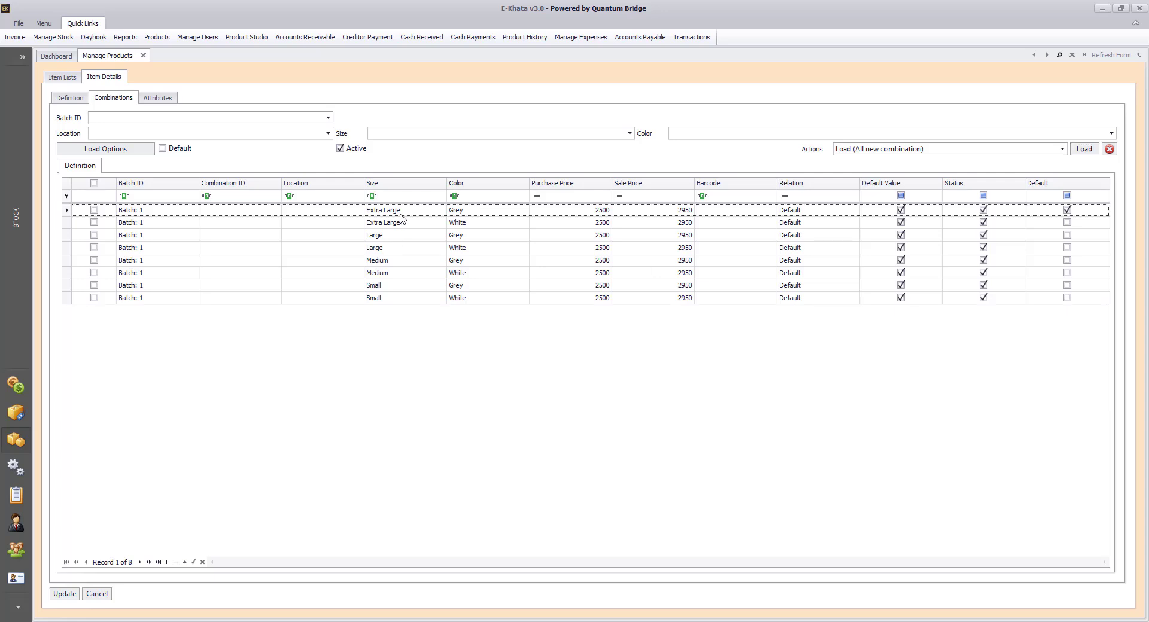
pyautogui.click(465, 224)
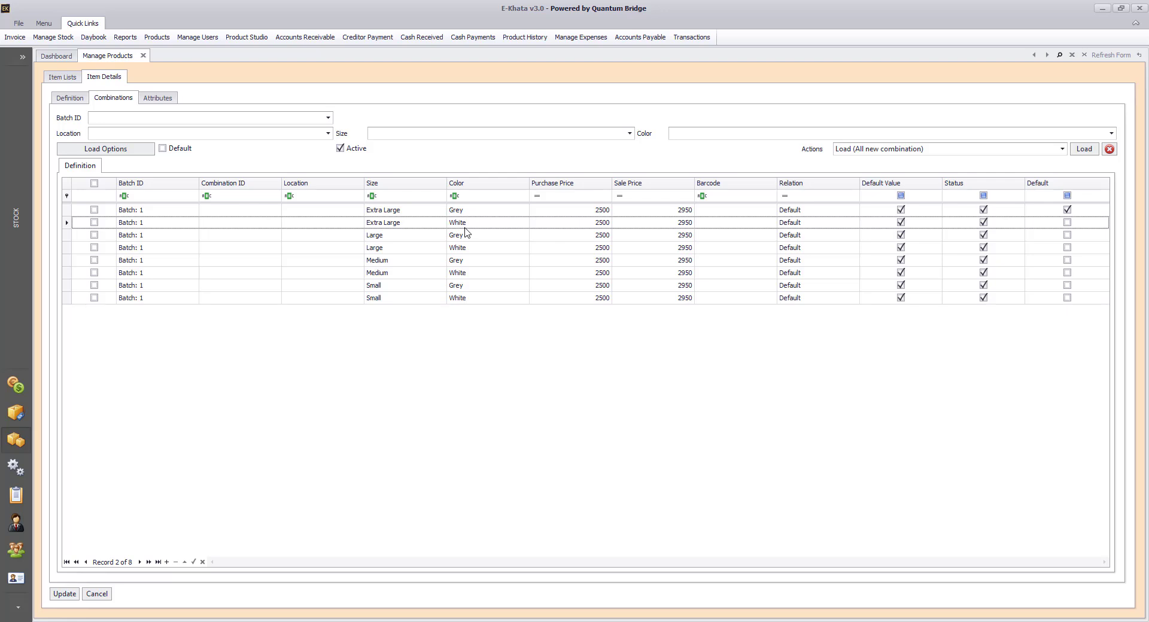
pyautogui.click(729, 223)
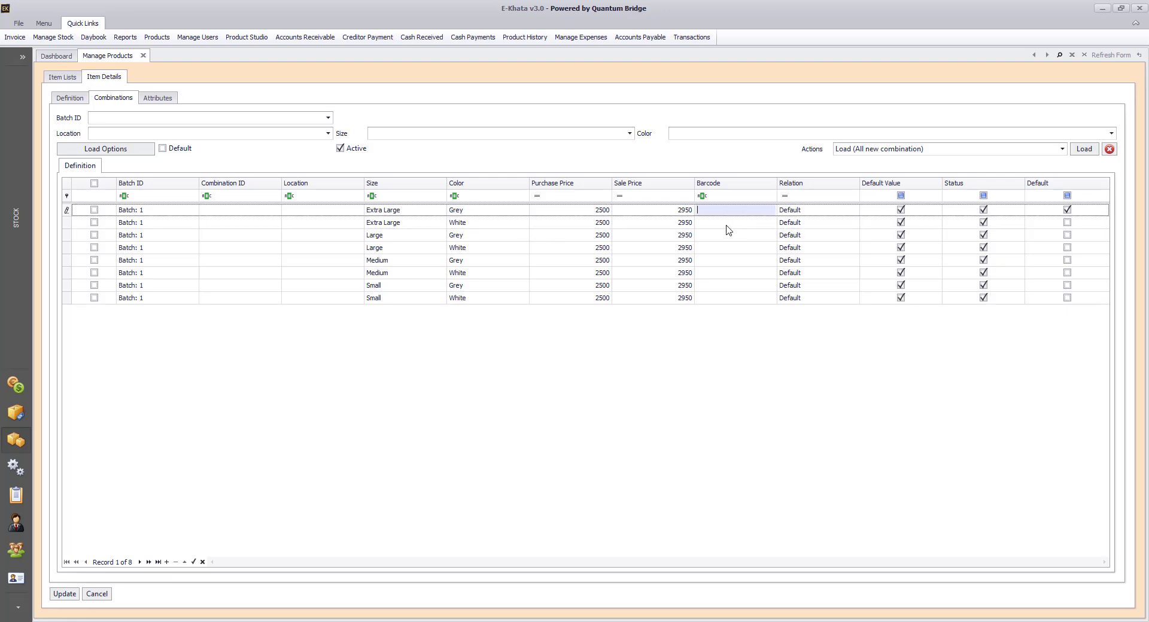
pyautogui.click(721, 237)
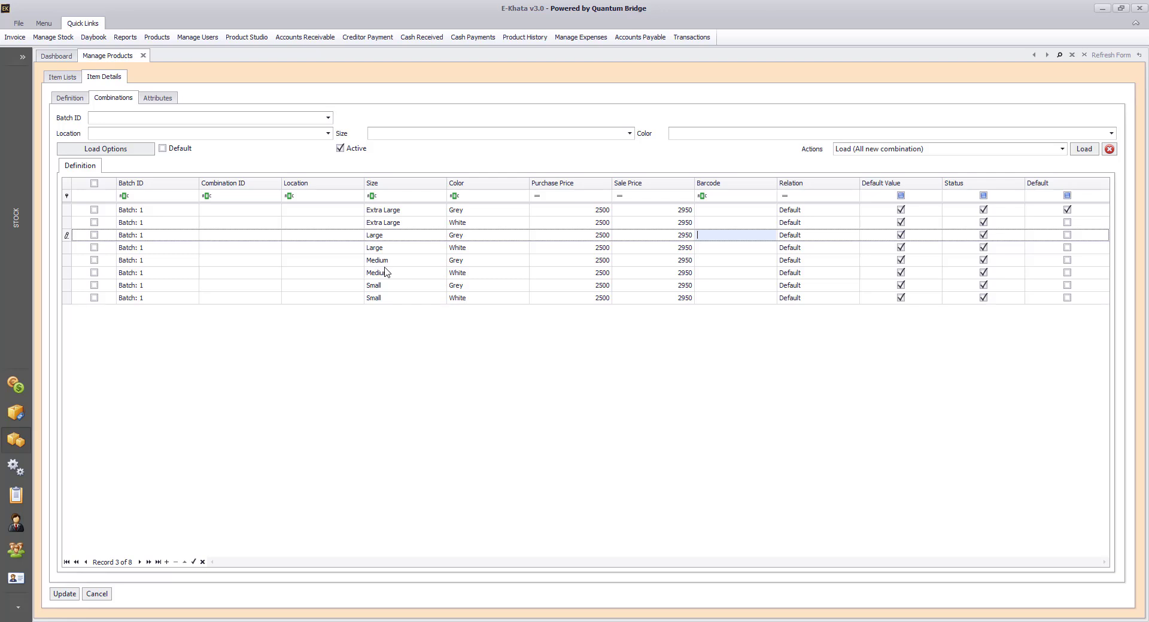
pyautogui.click(596, 223)
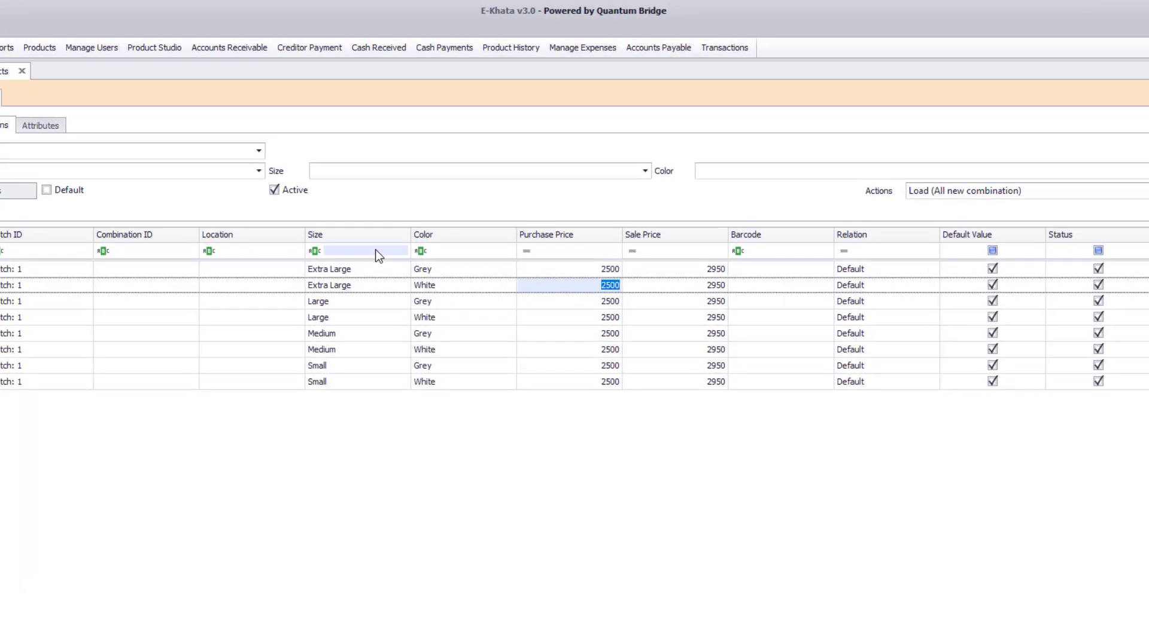
pyautogui.click(383, 252)
pyautogui.write('W')
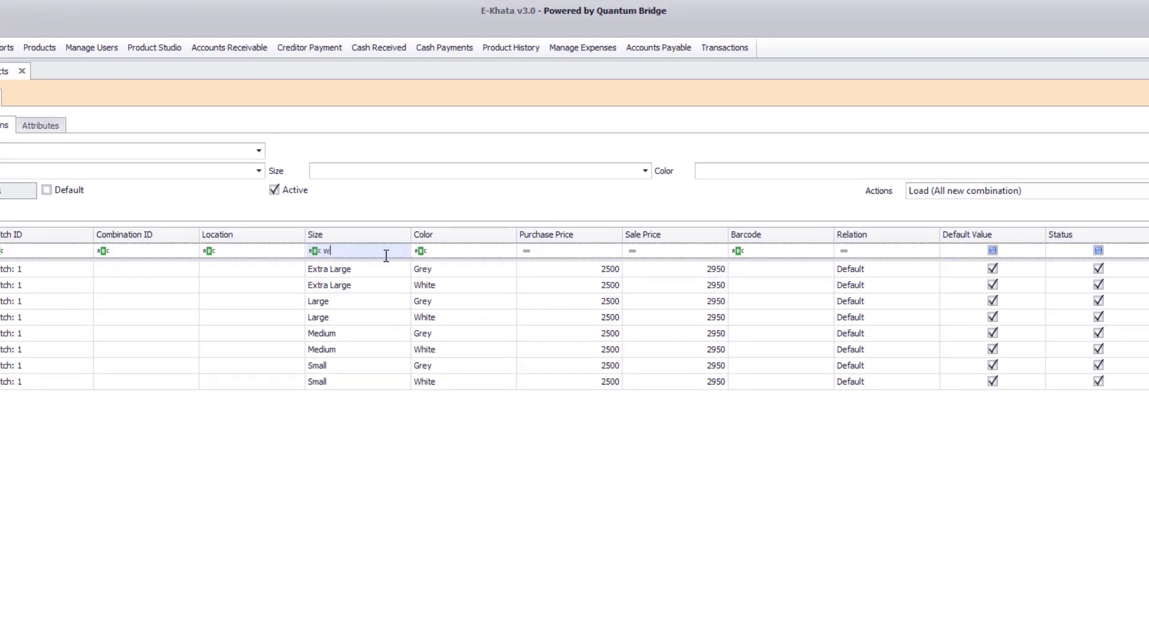
pyautogui.press('BackSpace')
# Step: Filter the combinations by color "wh" and set the Extra Large white shirt's sale price to 3000
pyautogui.click(461, 247)
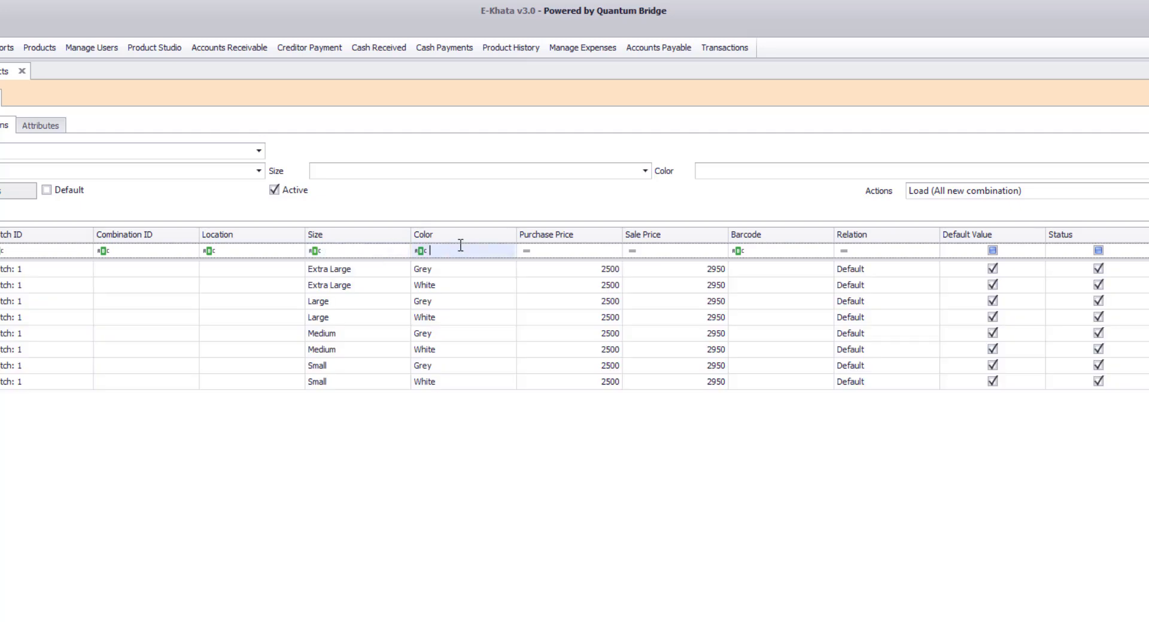
pyautogui.write('wh')
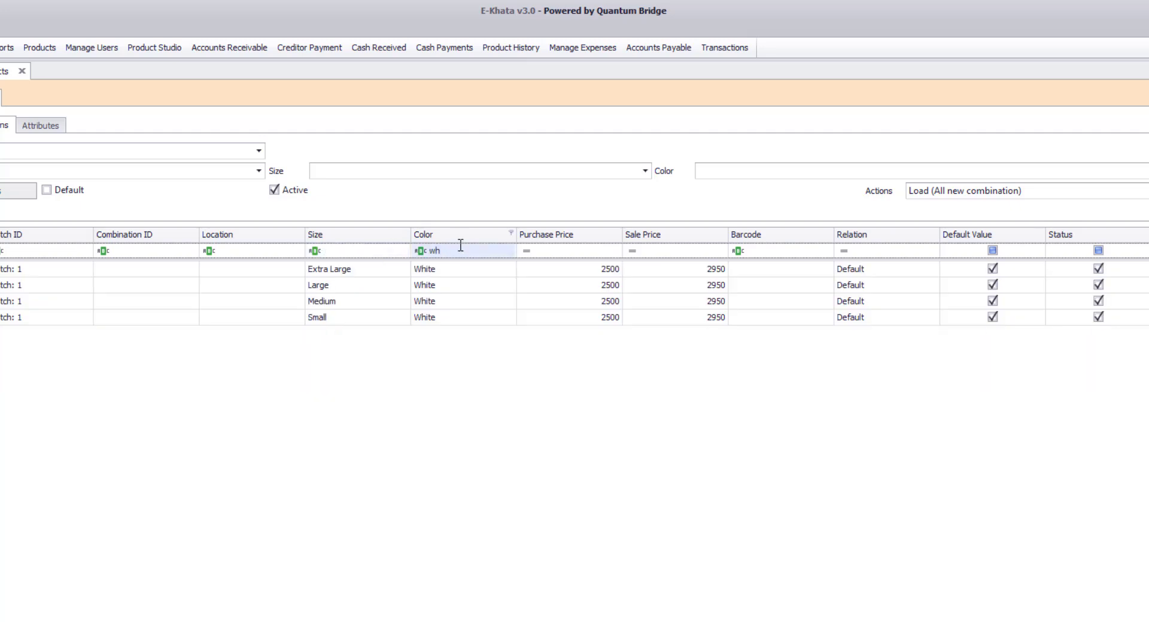
pyautogui.click(617, 274)
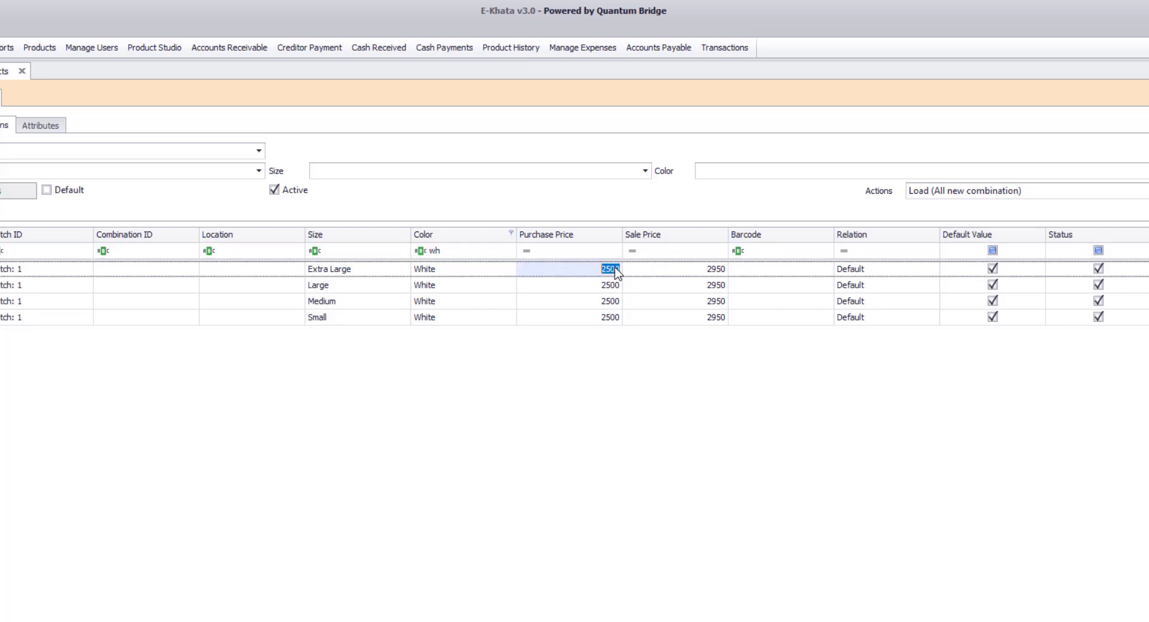
pyautogui.click(713, 275)
pyautogui.write('3')
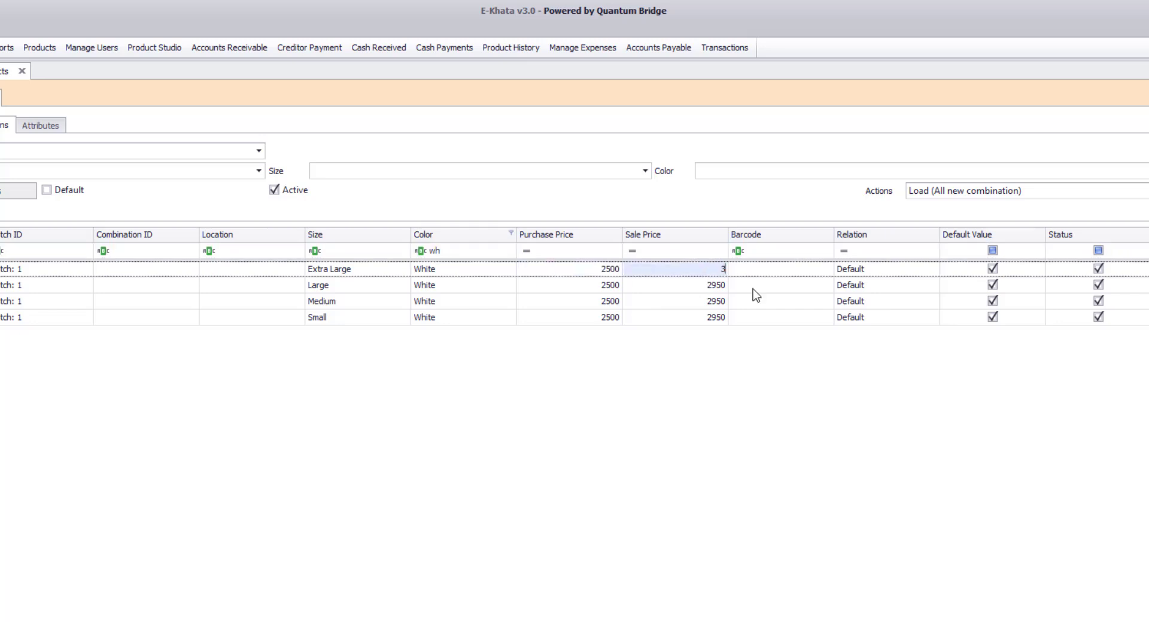
pyautogui.write('000')
# Step: Set the sale price of the Large, Medium and Small white shirts to 3000 and clear the color filter
pyautogui.press('Down')
pyautogui.write('30')
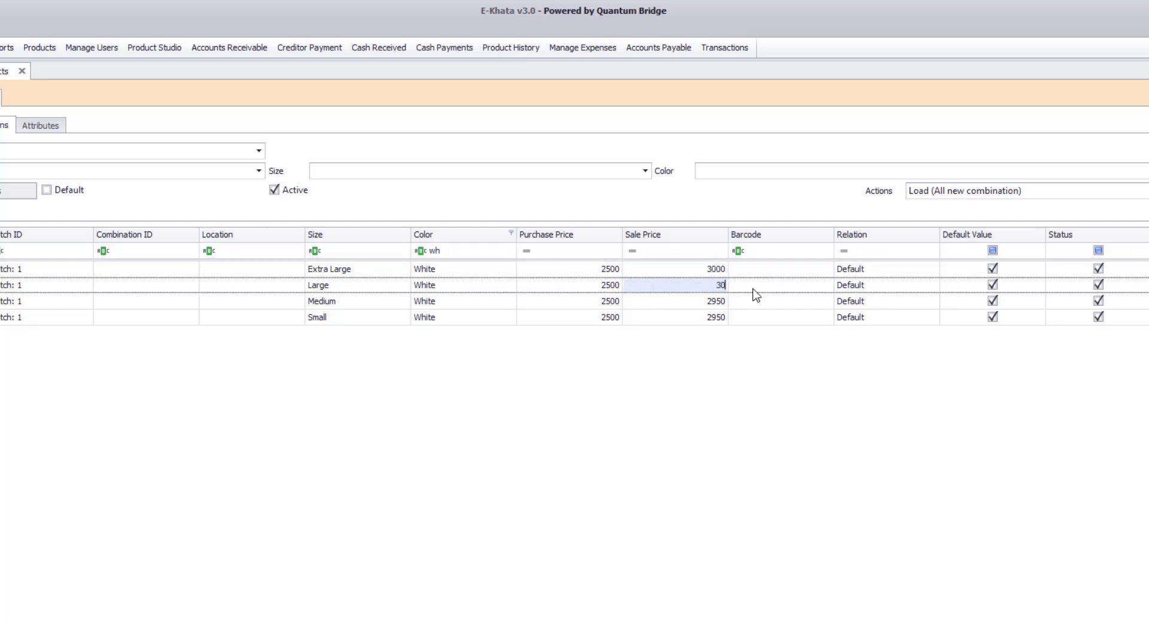
pyautogui.write('00')
pyautogui.press('Down')
pyautogui.write('3000')
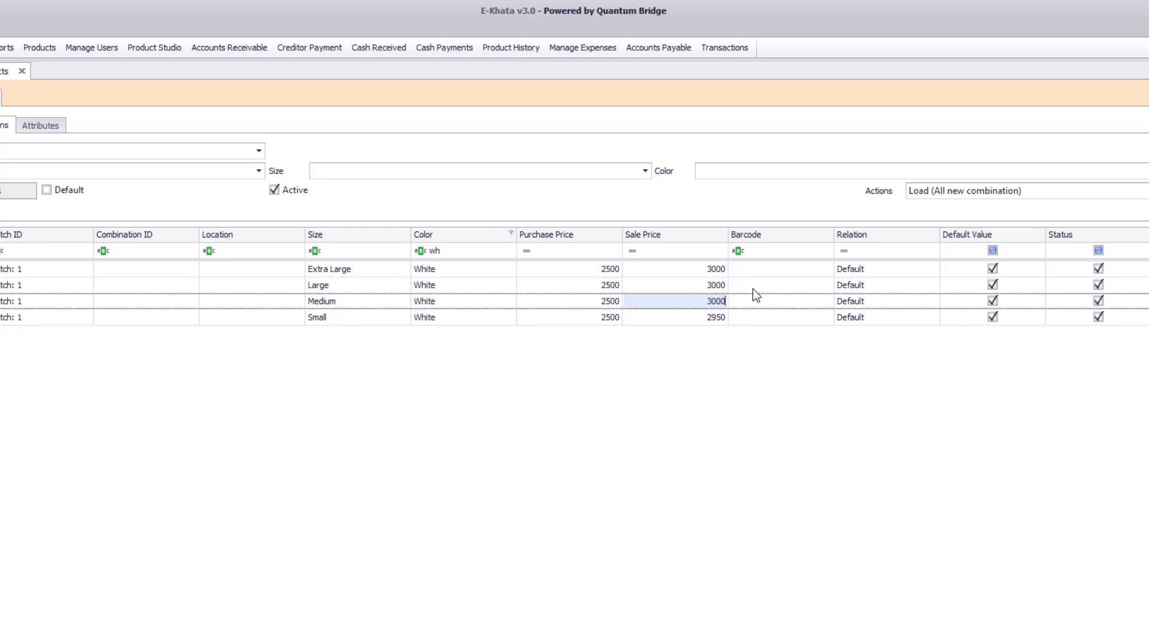
pyautogui.press('Down')
pyautogui.write('3000')
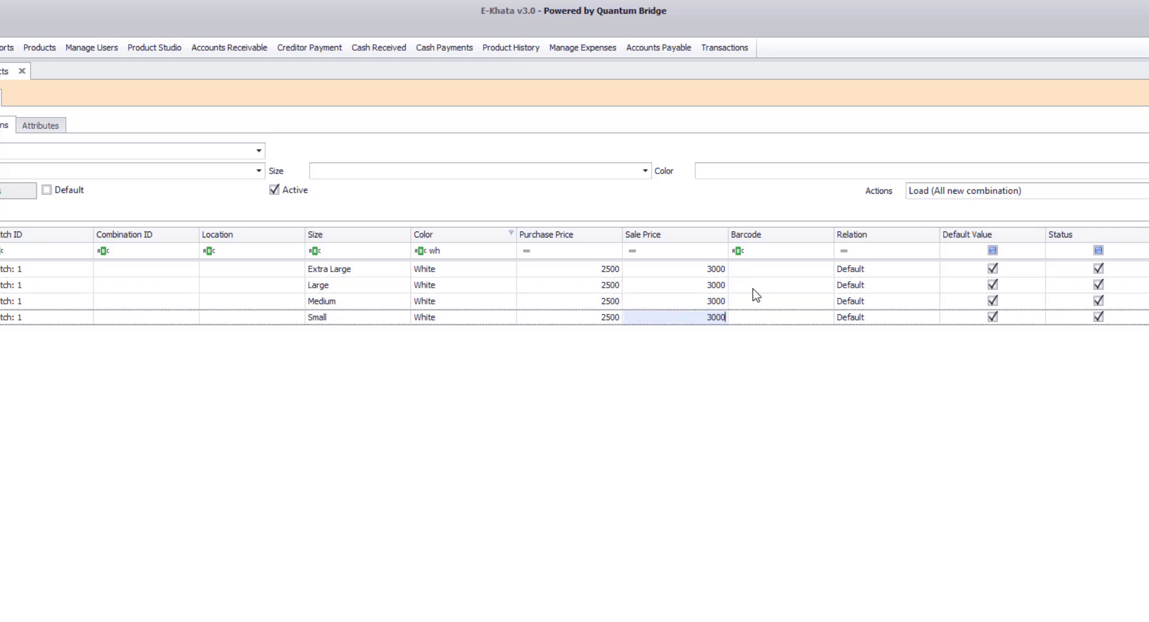
pyautogui.press('Tab')
pyautogui.moveTo(450, 252); pyautogui.dragTo(396, 248)
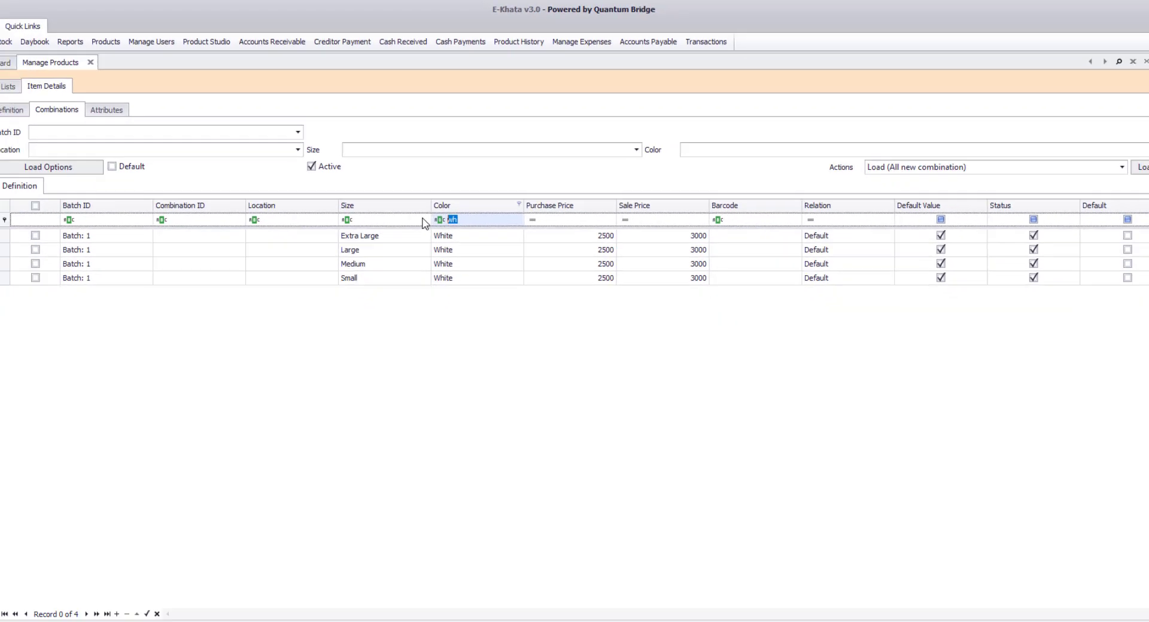
pyautogui.press('BackSpace')
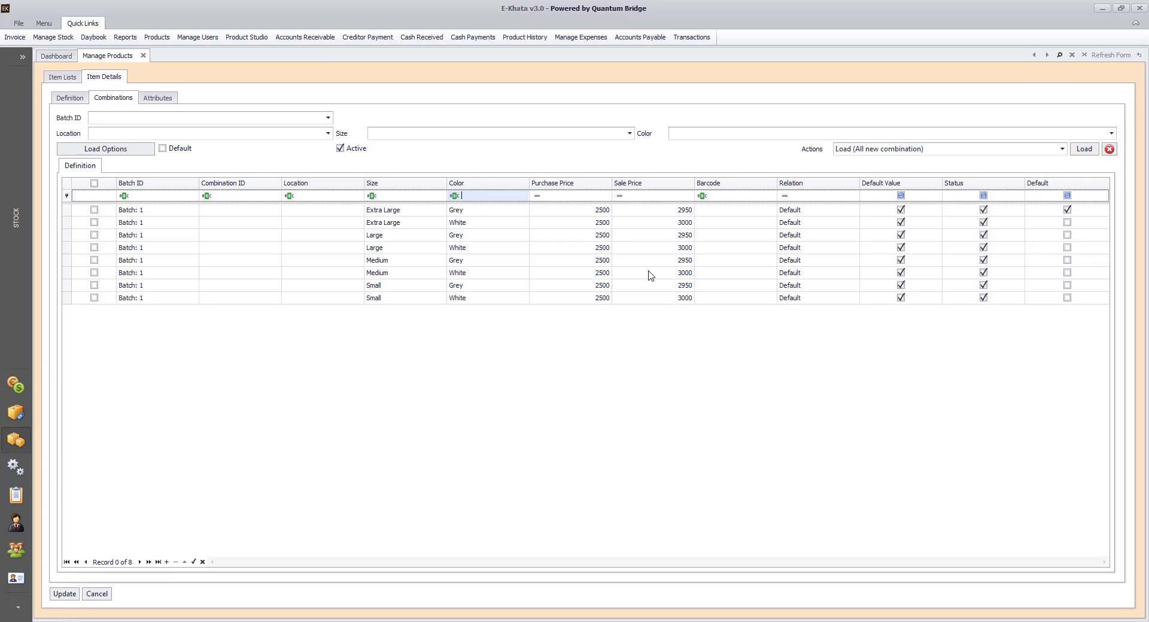
# Step: Enter barcodes 7001 to 7004 in row order for the Extra Large and Large grey and white combinations
pyautogui.click(728, 213)
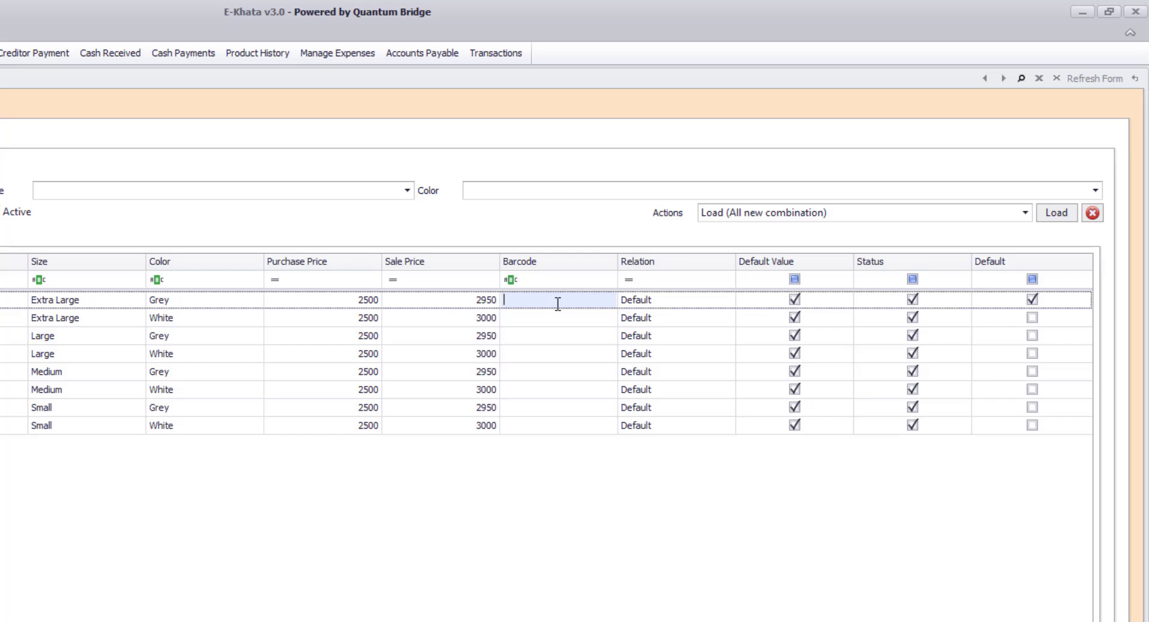
pyautogui.write('7001')
pyautogui.press('Down')
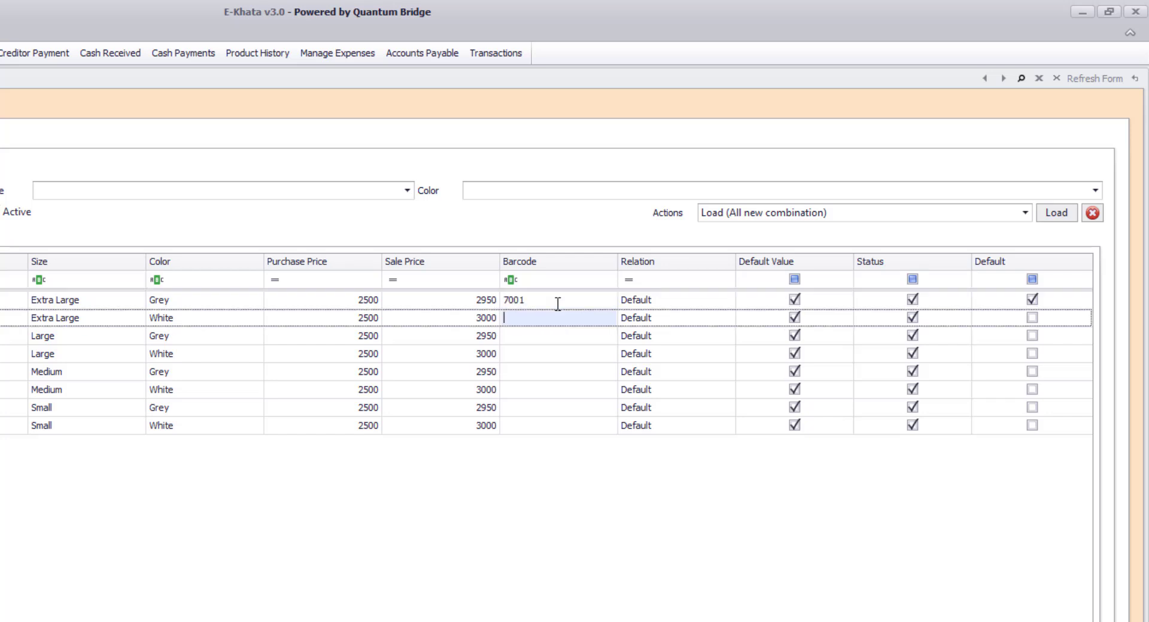
pyautogui.write('7002')
pyautogui.press('Down')
pyautogui.write('7003')
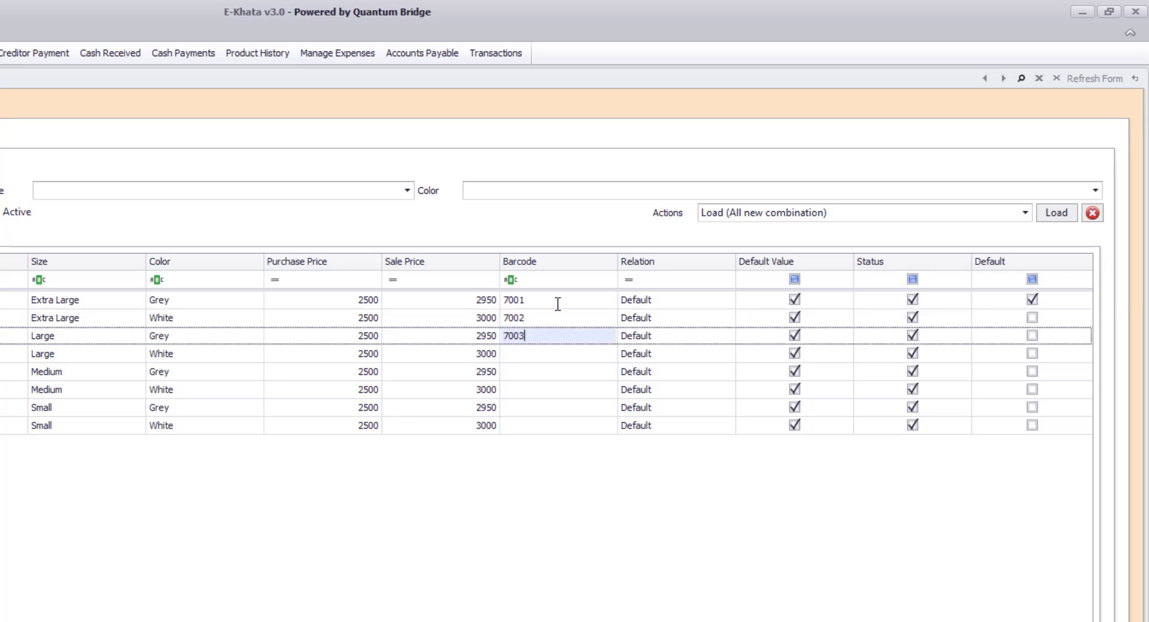
pyautogui.press('Down')
pyautogui.write('7004')
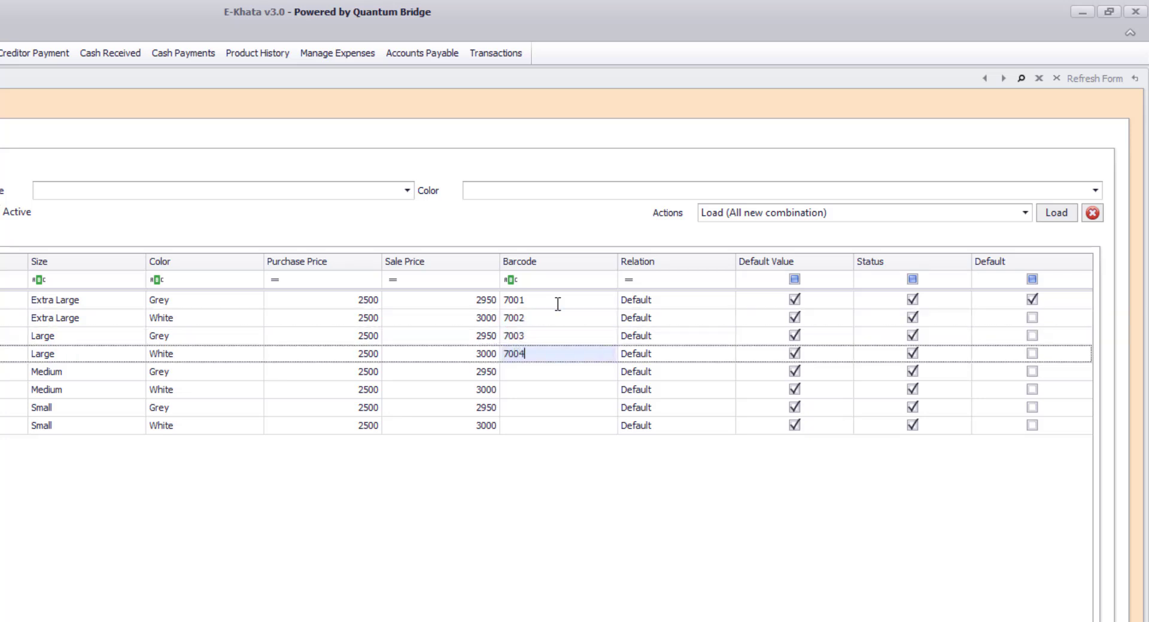
# Step: Enter barcodes 7005 to 7008 in row order for the Medium and Small combinations and save the item
pyautogui.press('Down')
pyautogui.write('005')
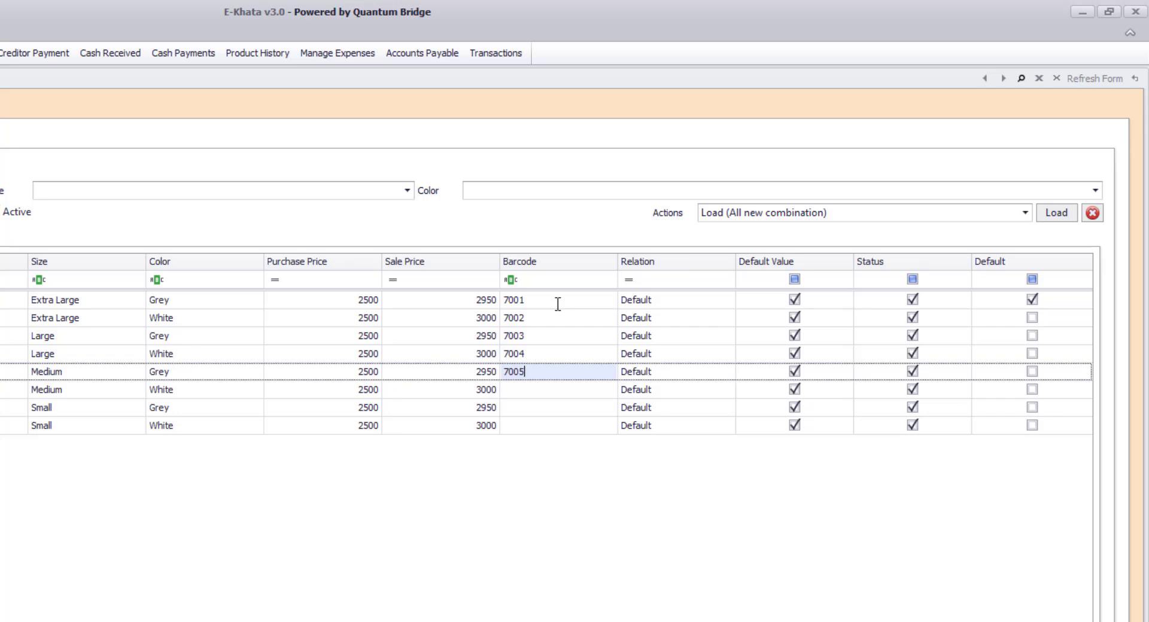
pyautogui.press('Down')
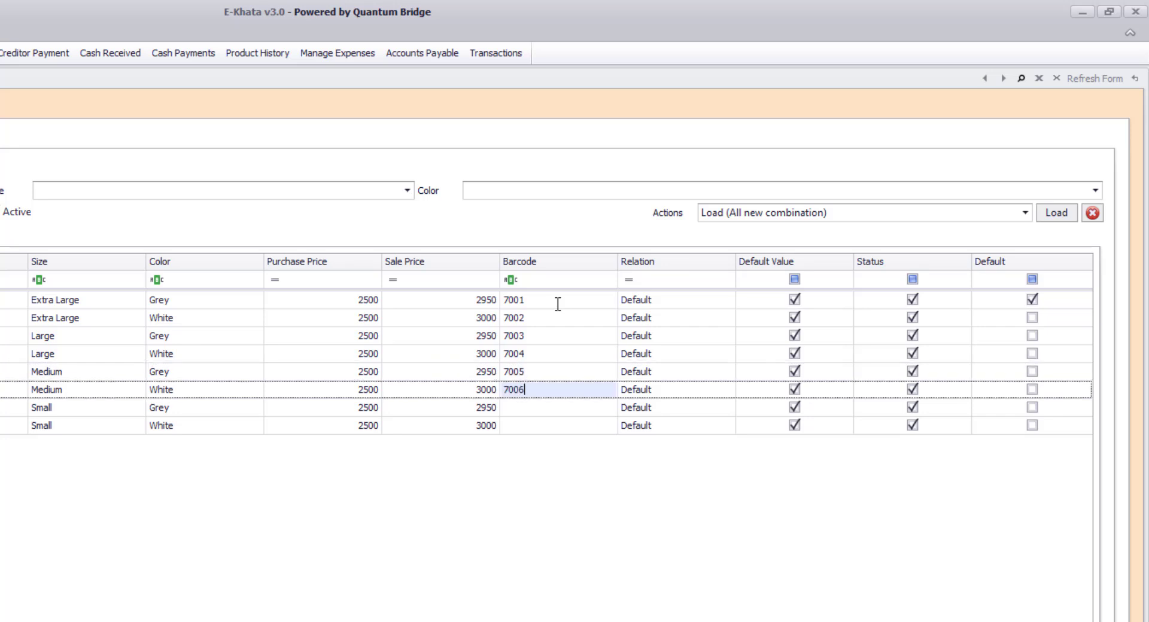
pyautogui.press('Down')
pyautogui.write('7007')
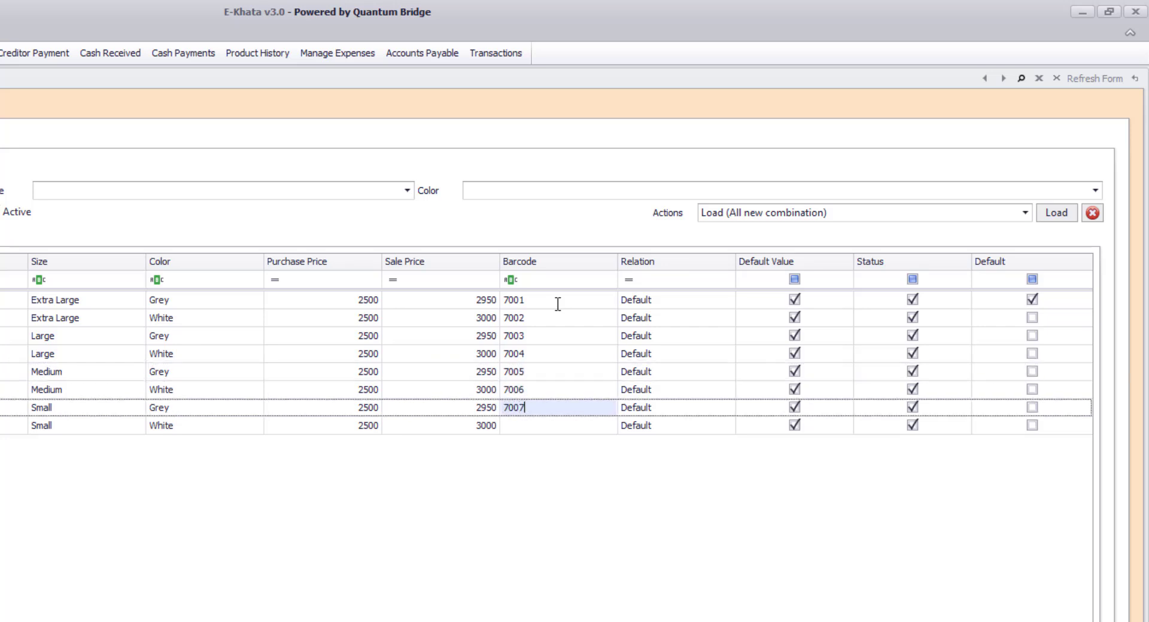
pyautogui.press('Down')
pyautogui.write('7')
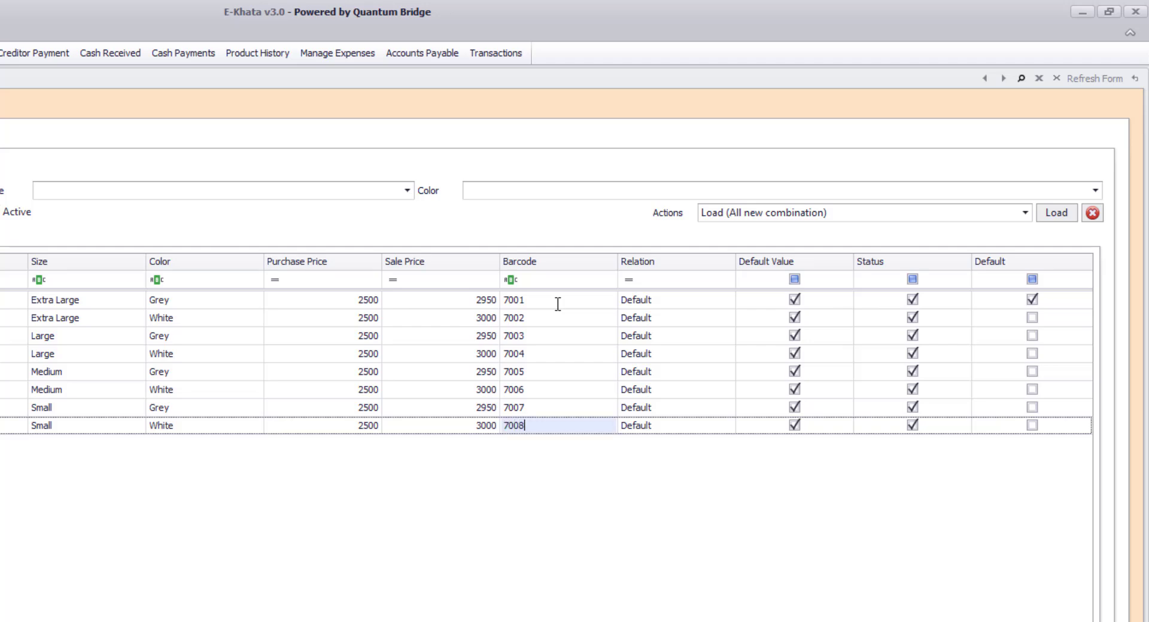
pyautogui.write('008')
pyautogui.press('Tab')
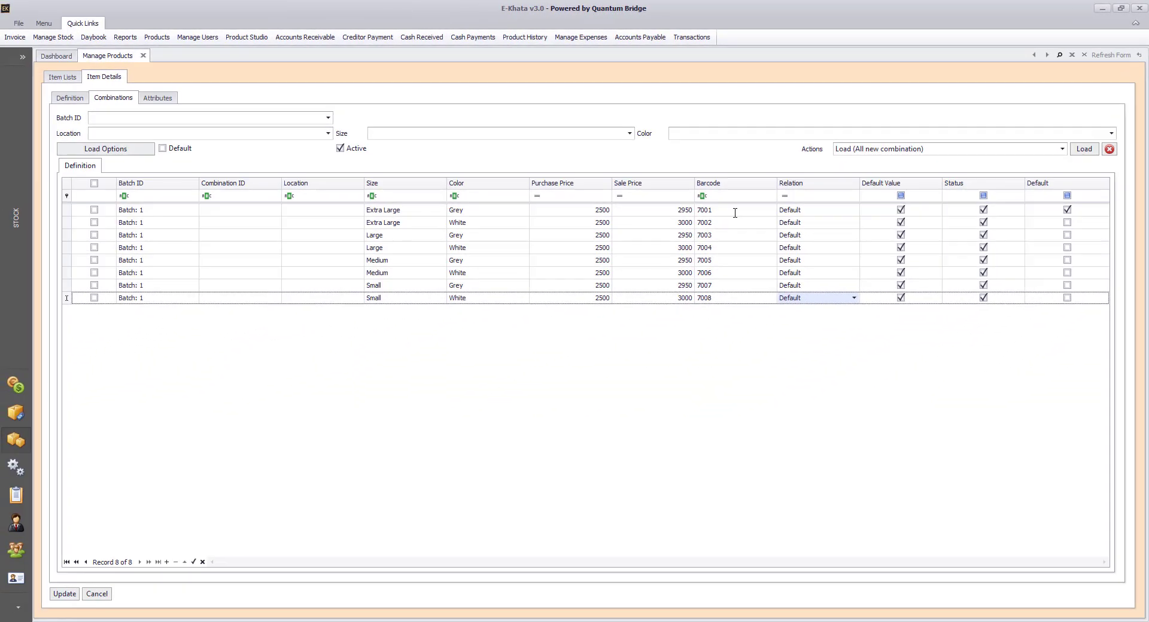
pyautogui.hotkey('ctrl', 's')
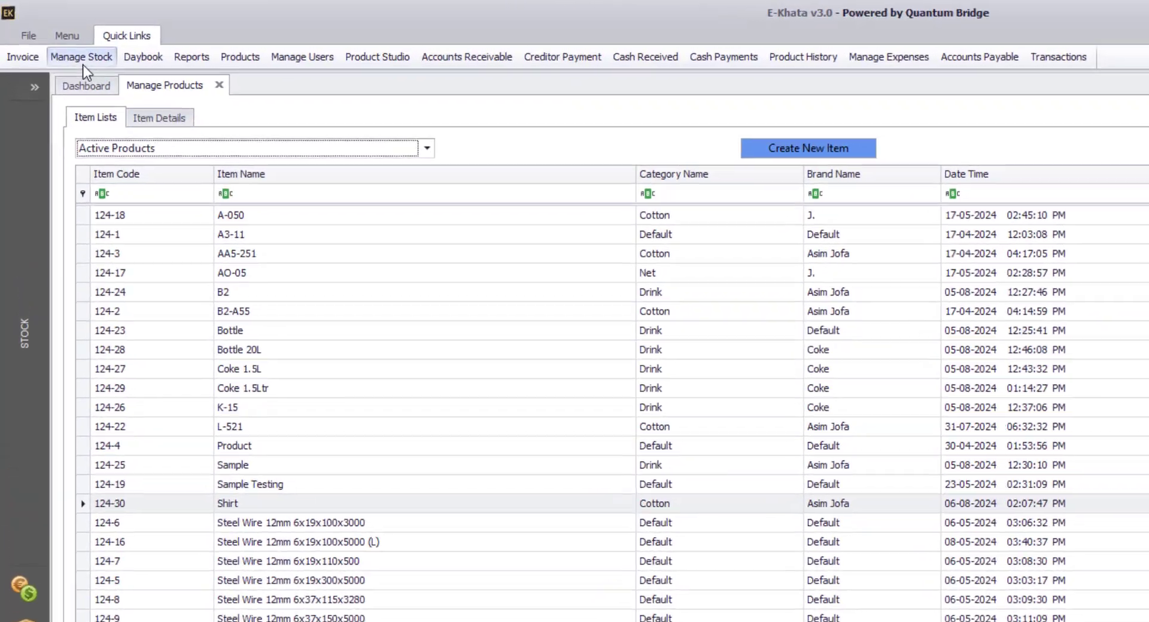
# Step: Open stock management and select the Shirt as the product for a new purchase entry
pyautogui.click(83, 58)
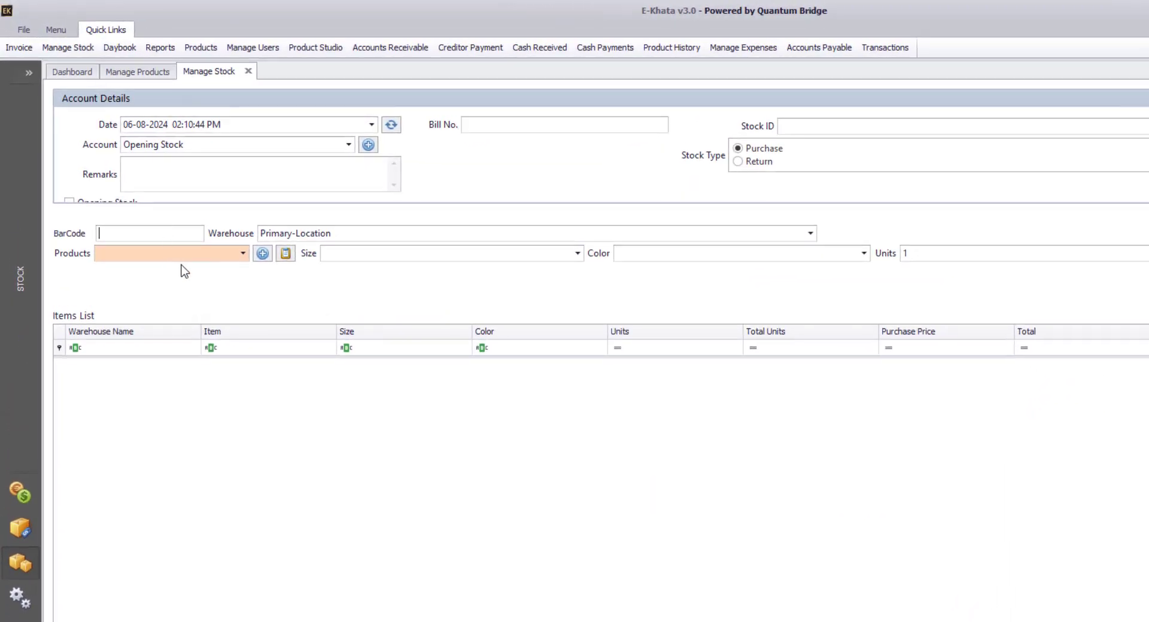
pyautogui.click(220, 261)
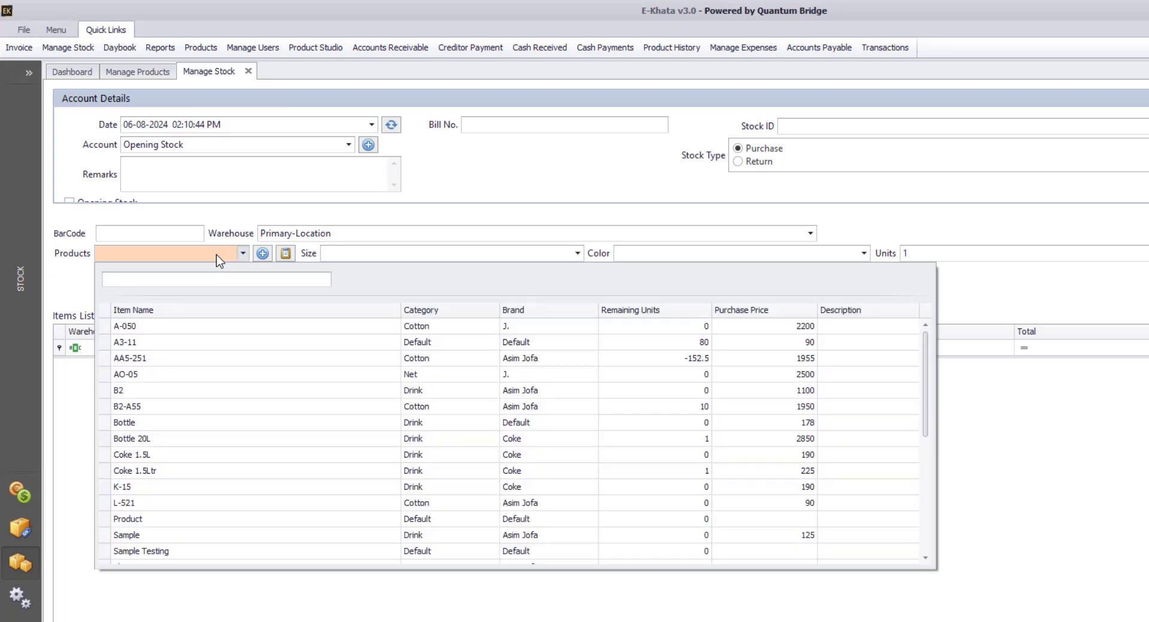
pyautogui.write('s')
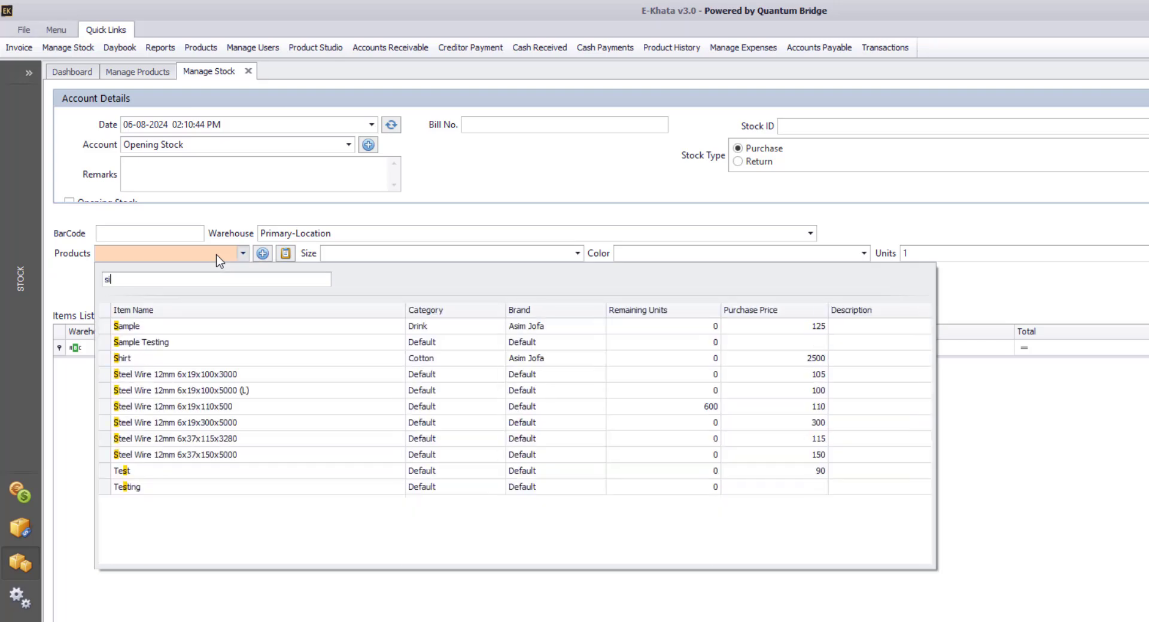
pyautogui.write('ish')
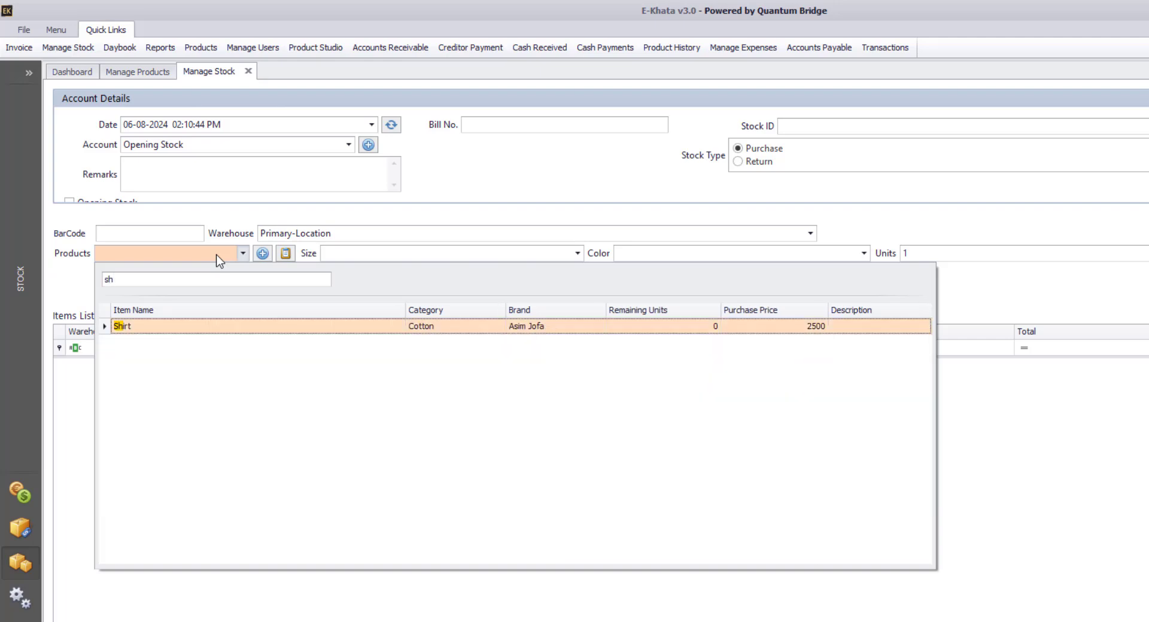
pyautogui.press('Return')
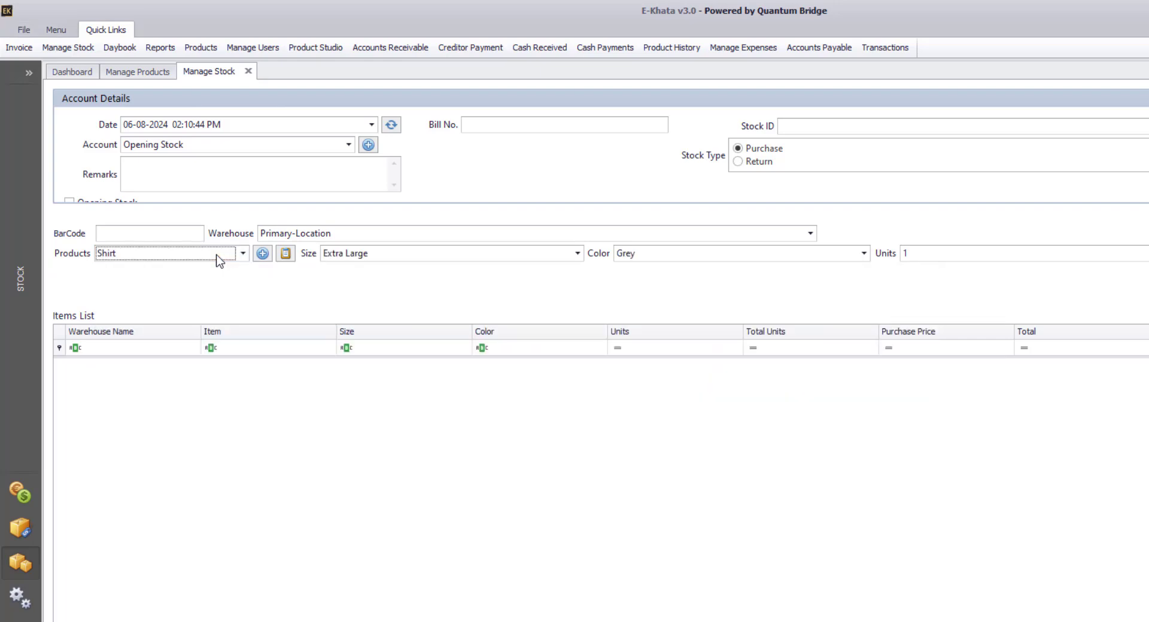
# Step: Choose size Small and color Grey for the shirt and add 1 unit to the stock items list
pyautogui.click(468, 254)
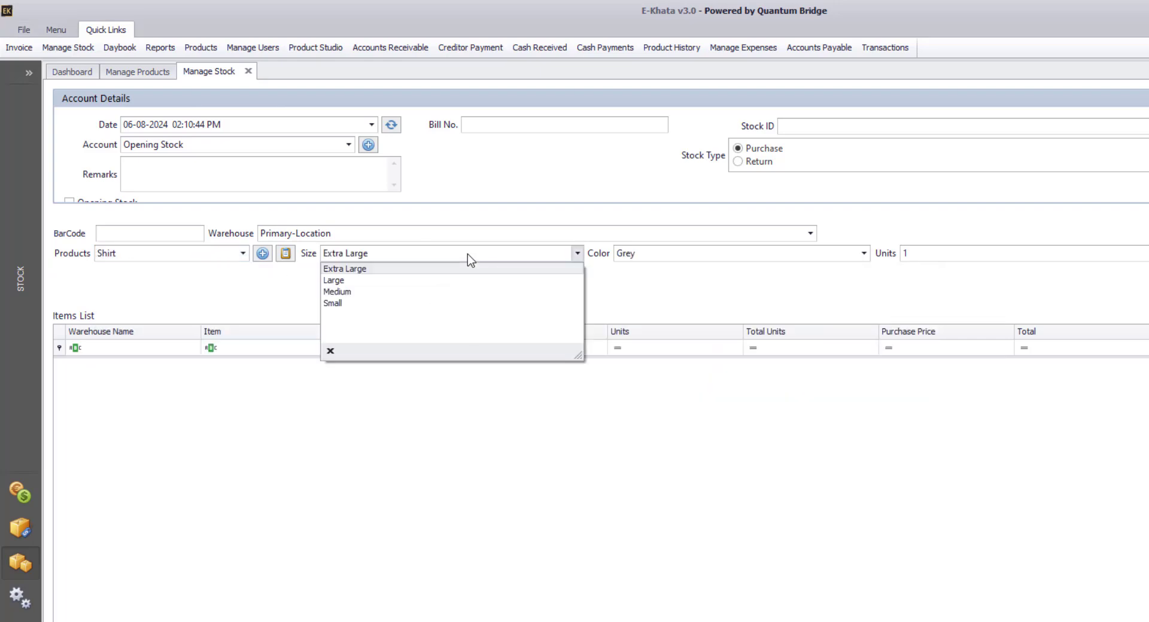
pyautogui.click(646, 253)
pyautogui.click(371, 254)
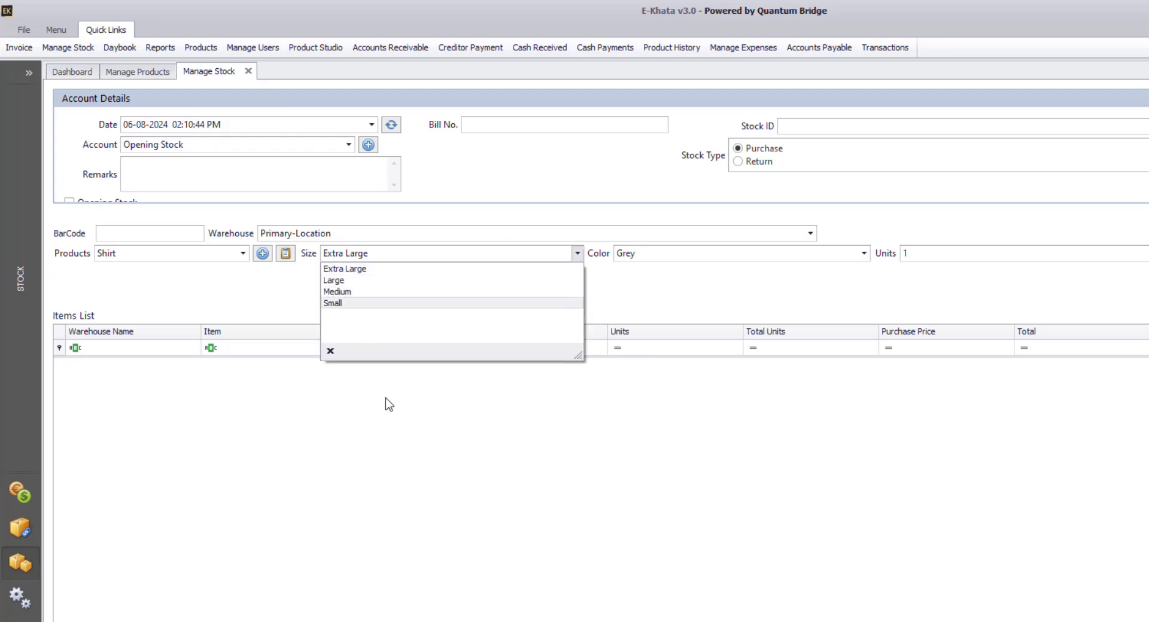
pyautogui.click(346, 302)
pyautogui.click(667, 258)
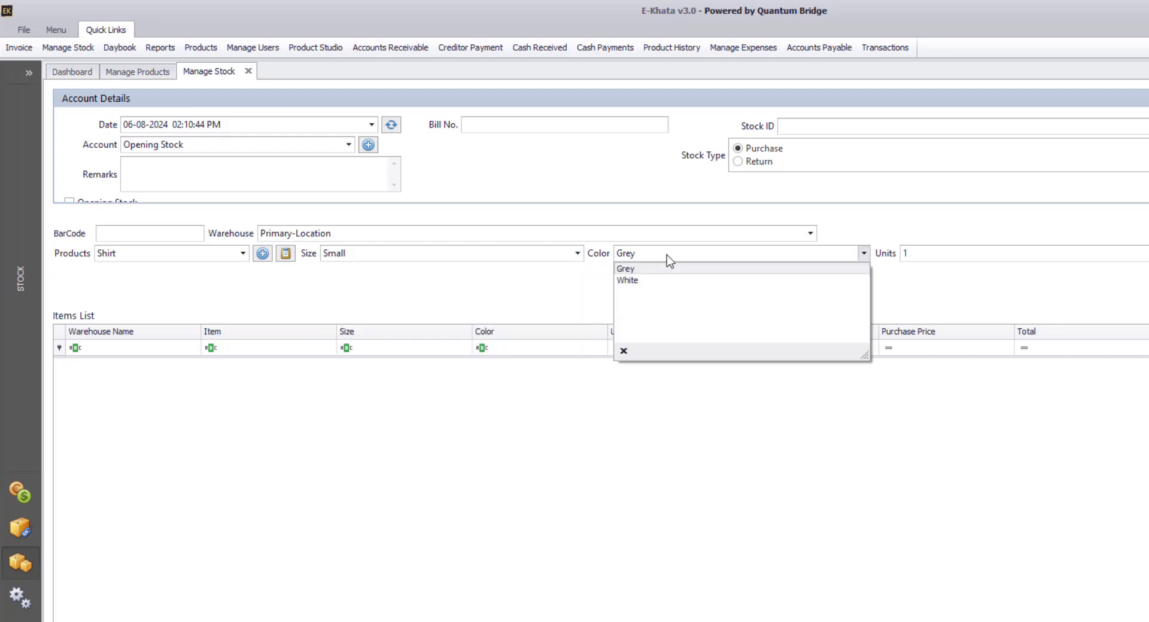
pyautogui.click(667, 264)
pyautogui.click(903, 255)
pyautogui.press('Return')
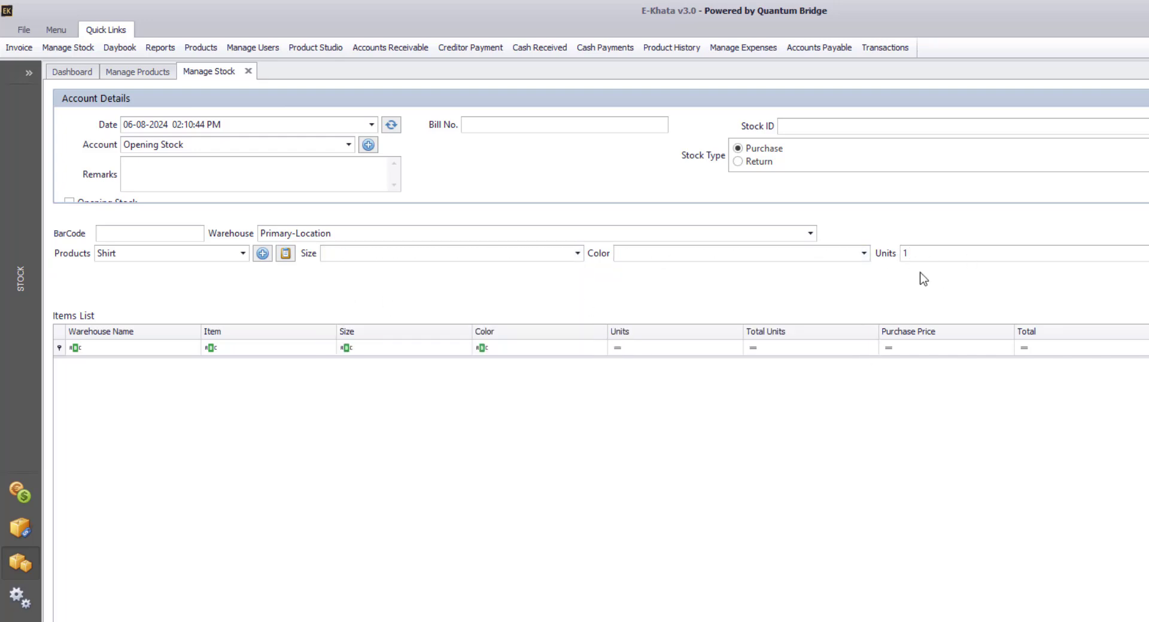
# Step: Add 1 unit of the Shirt in size Medium and color Grey to the stock items list
pyautogui.click(227, 256)
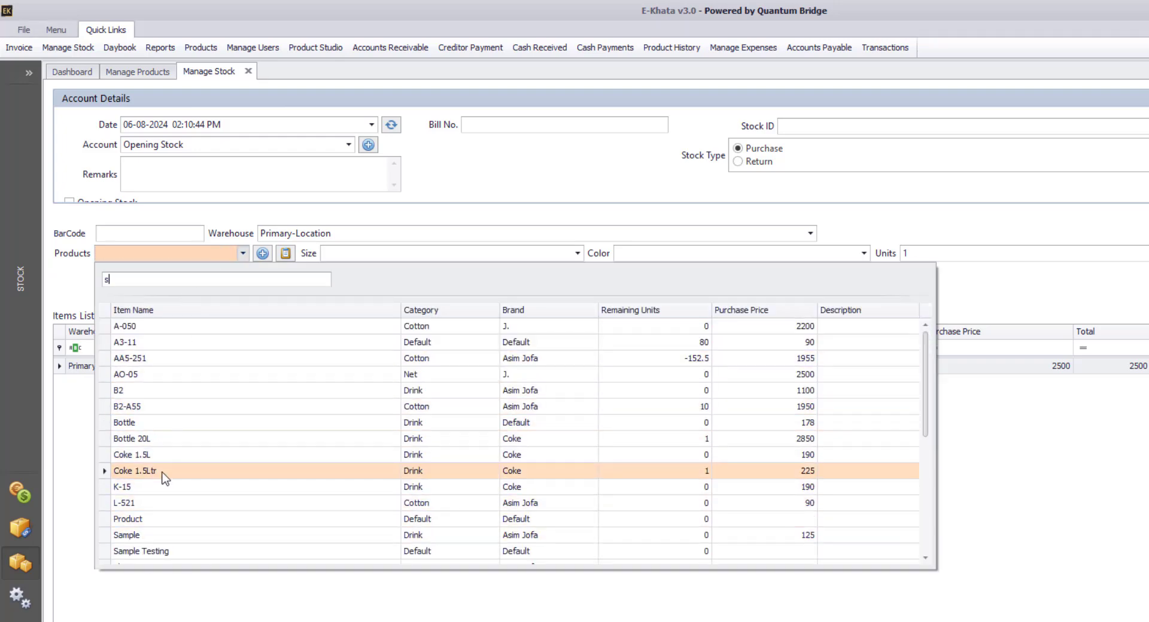
pyautogui.write('sh')
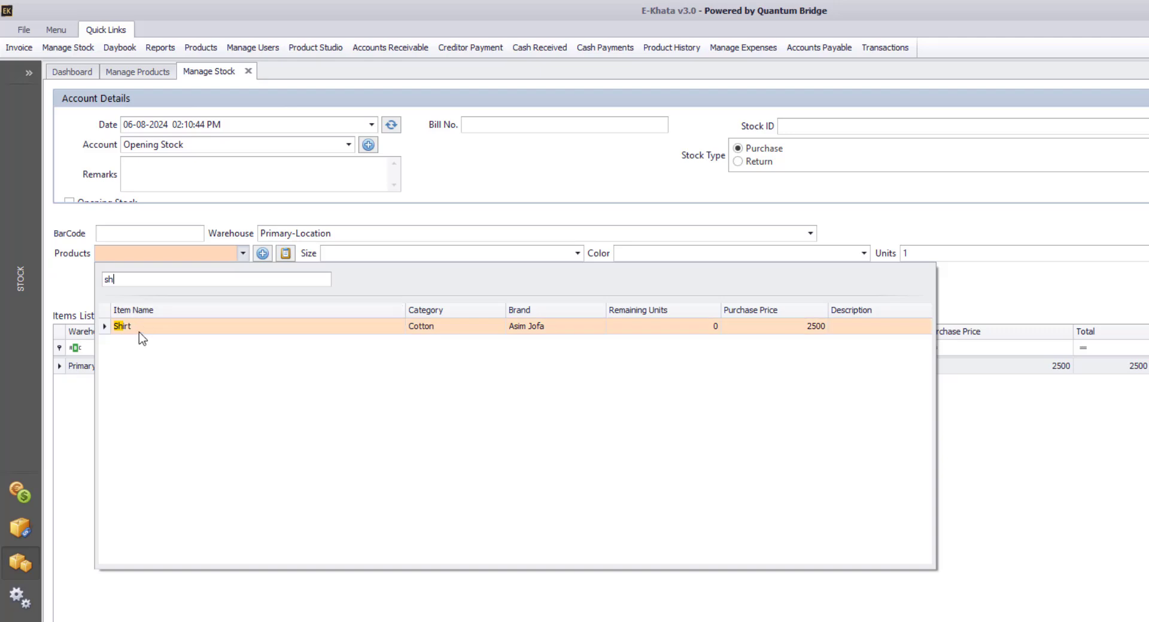
pyautogui.click(139, 330)
pyautogui.click(420, 257)
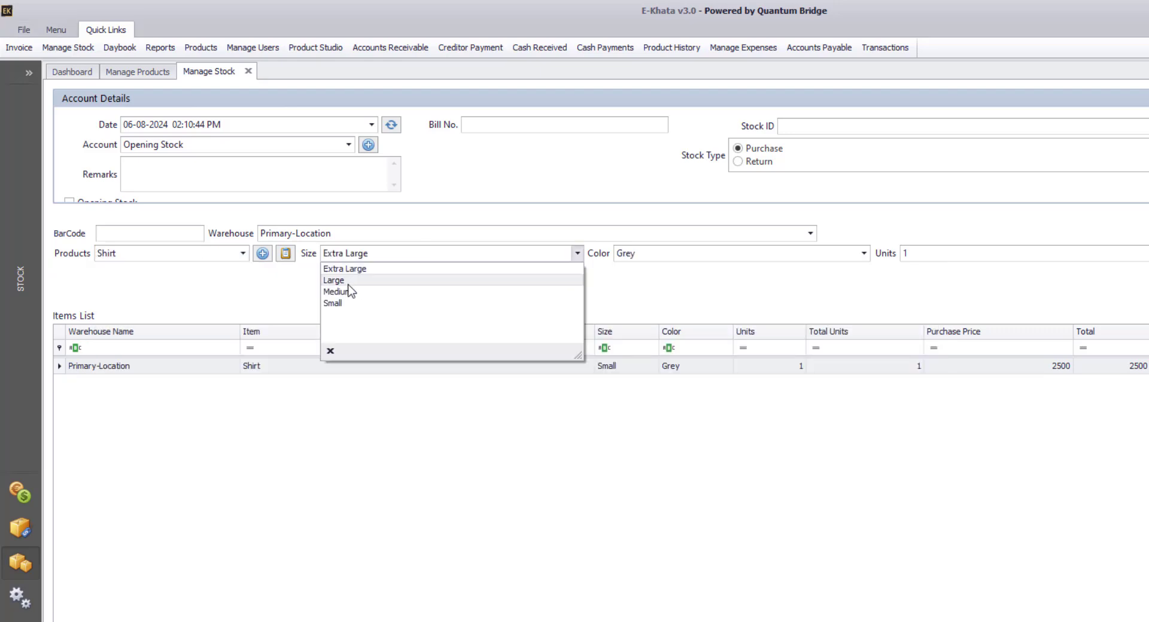
pyautogui.click(343, 303)
pyautogui.click(400, 254)
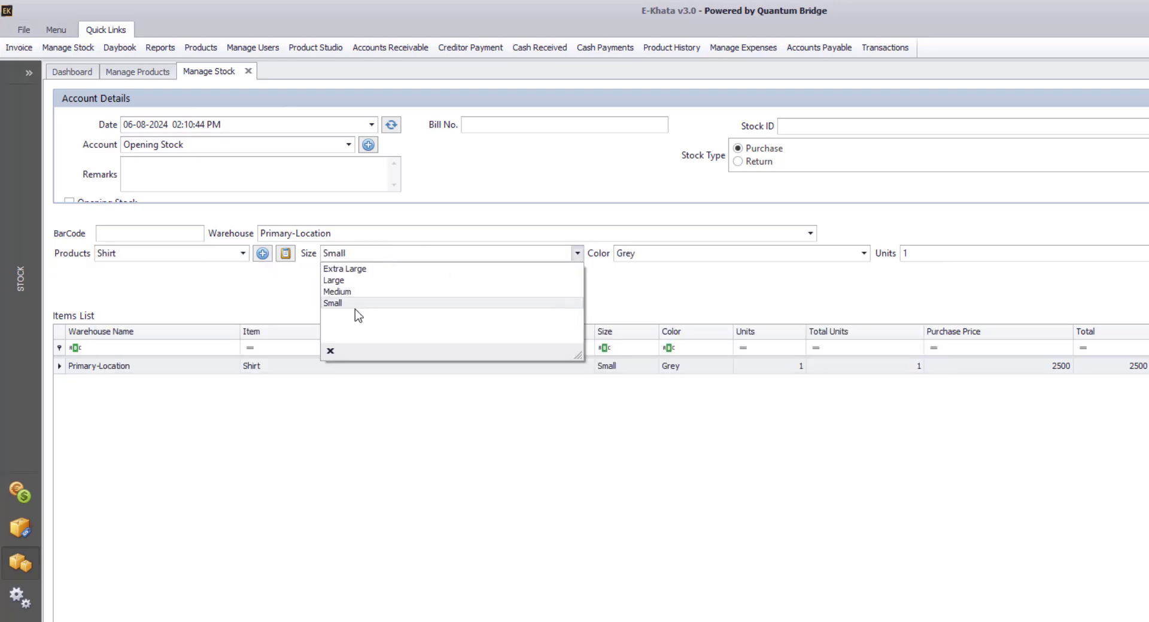
pyautogui.click(357, 292)
pyautogui.click(663, 254)
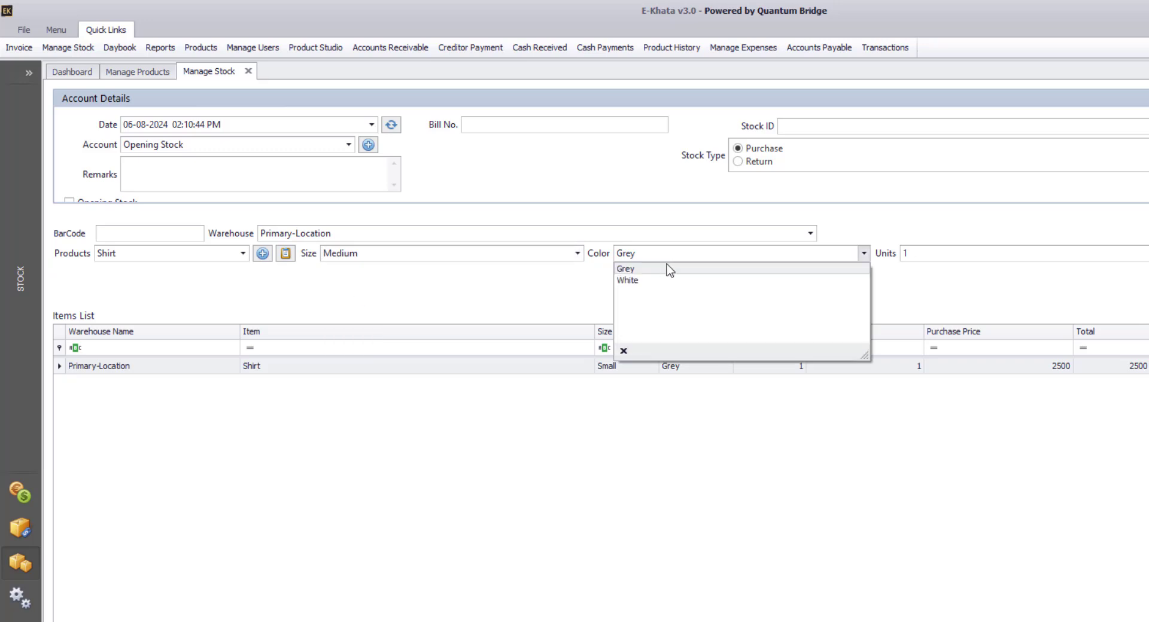
pyautogui.click(923, 253)
pyautogui.press('Return')
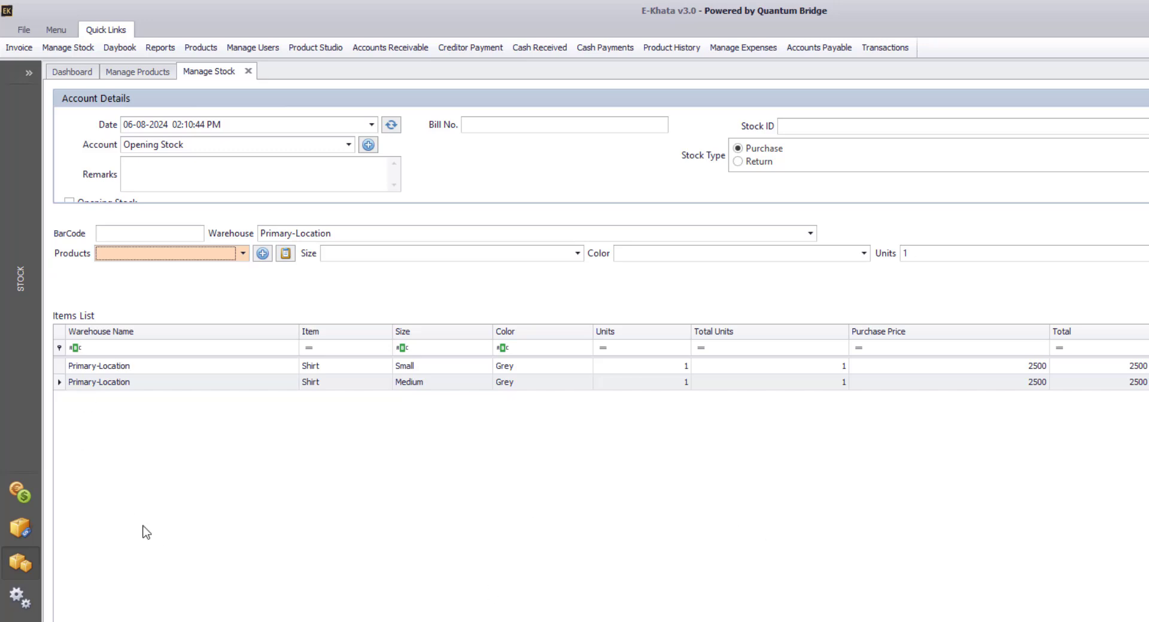
# Step: Add the Extra Large white shirt to the stock items list by its barcode 7002
pyautogui.click(134, 233)
pyautogui.write('700')
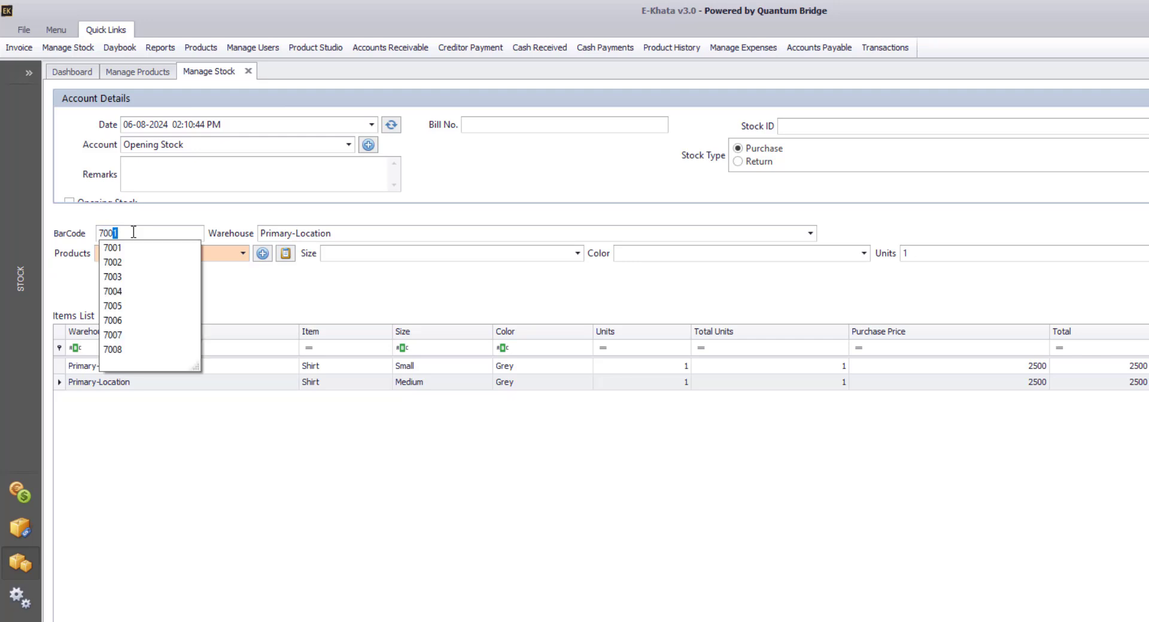
pyautogui.write('1')
pyautogui.press('Return')
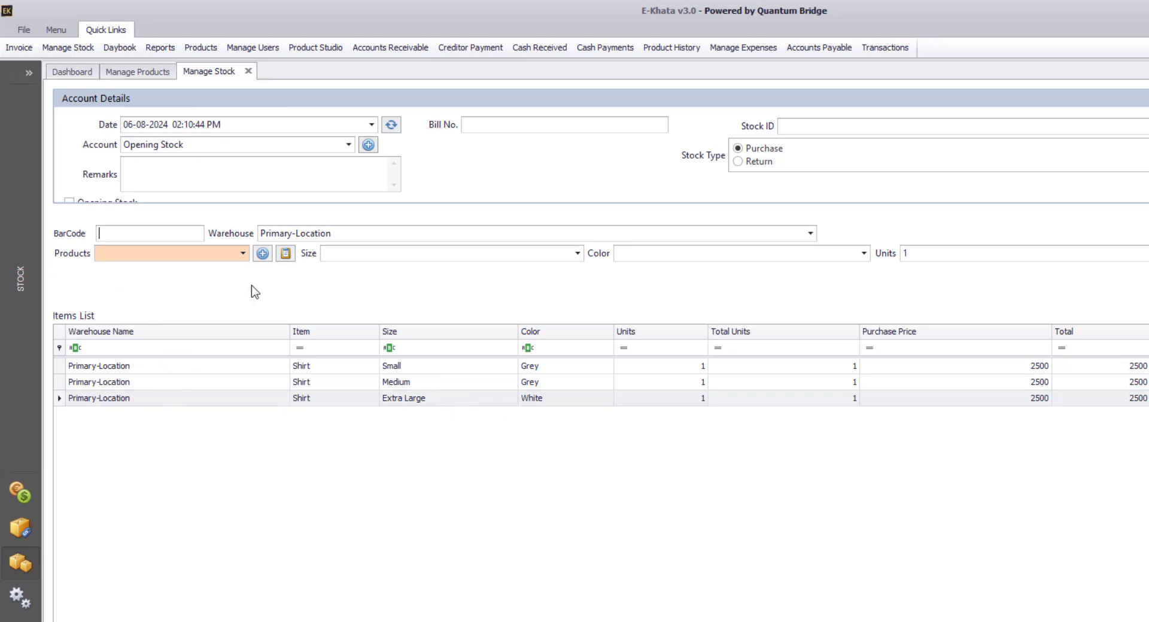
# Step: Look up the Shirt in the product list from the stock entry and display its size and color combinations
pyautogui.click(262, 253)
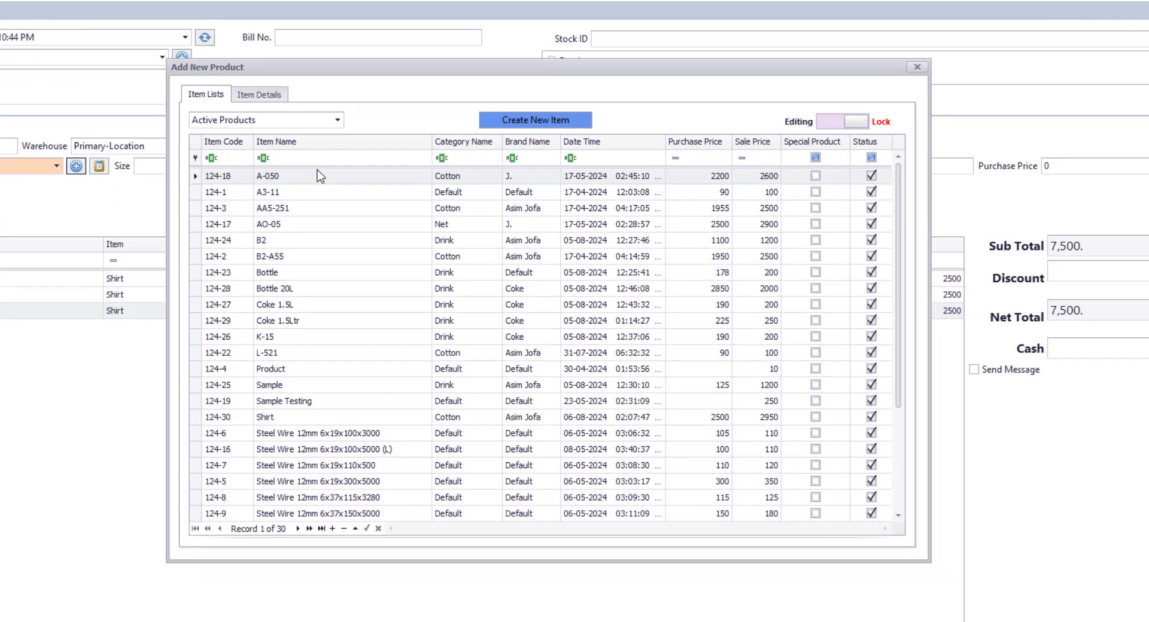
pyautogui.click(323, 158)
pyautogui.write('s')
pyautogui.doubleClick(270, 208)
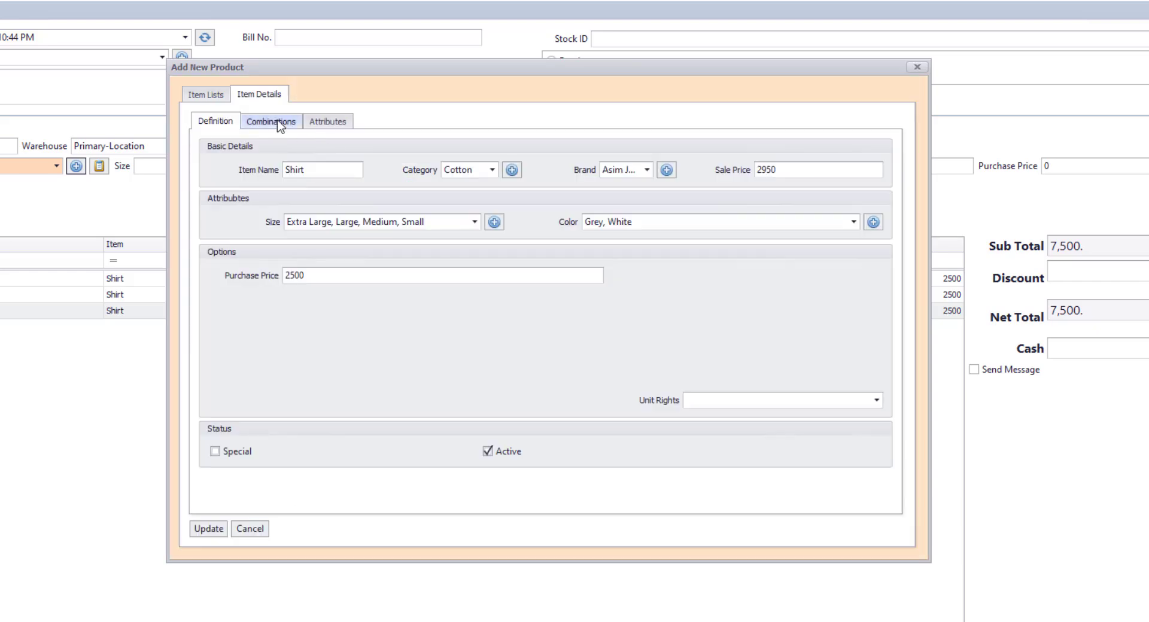
pyautogui.click(278, 119)
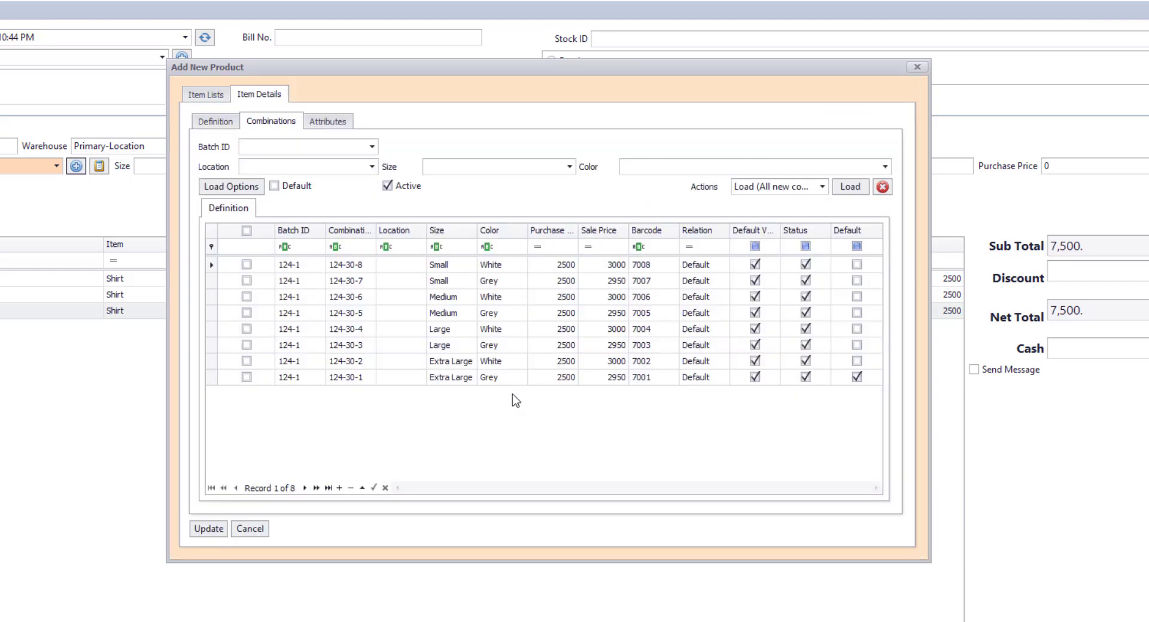
# Step: Filter the combinations by size "ex" to check the Extra Large barcodes, and close the product window
pyautogui.click(463, 248)
pyautogui.write('ex')
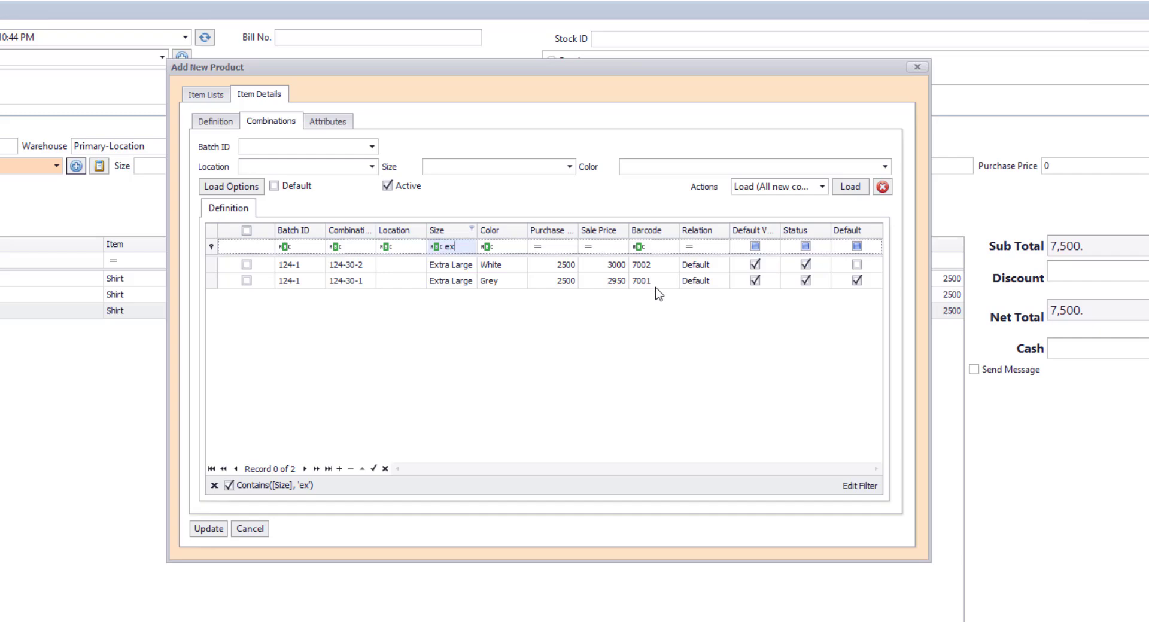
pyautogui.moveTo(552, 70); pyautogui.dragTo(539, 187)
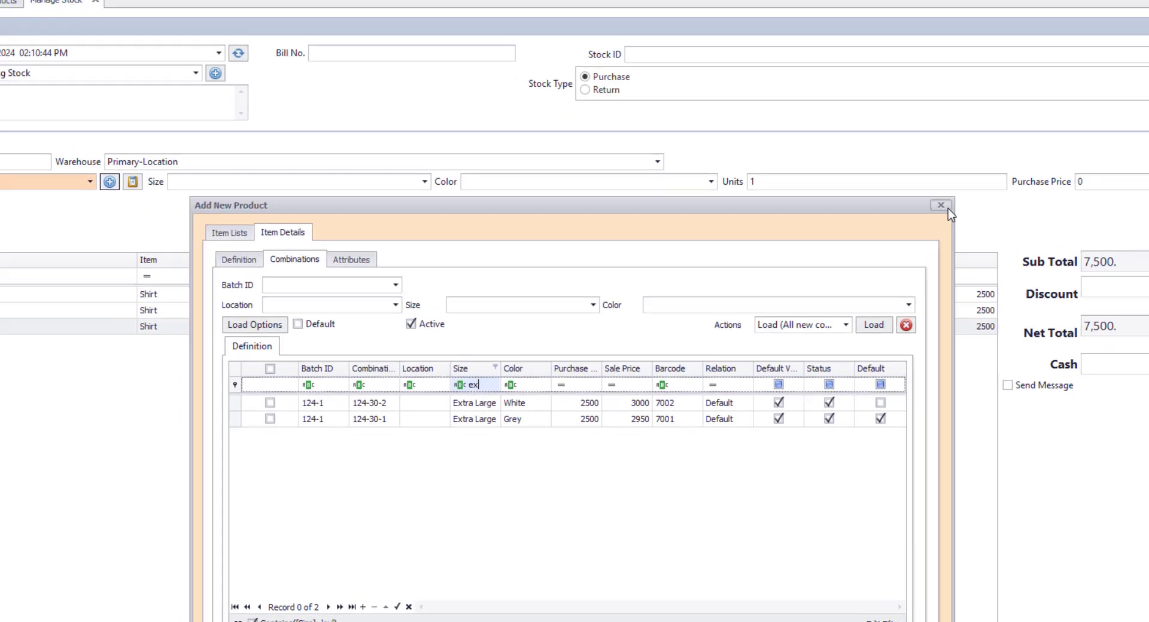
pyautogui.click(908, 189)
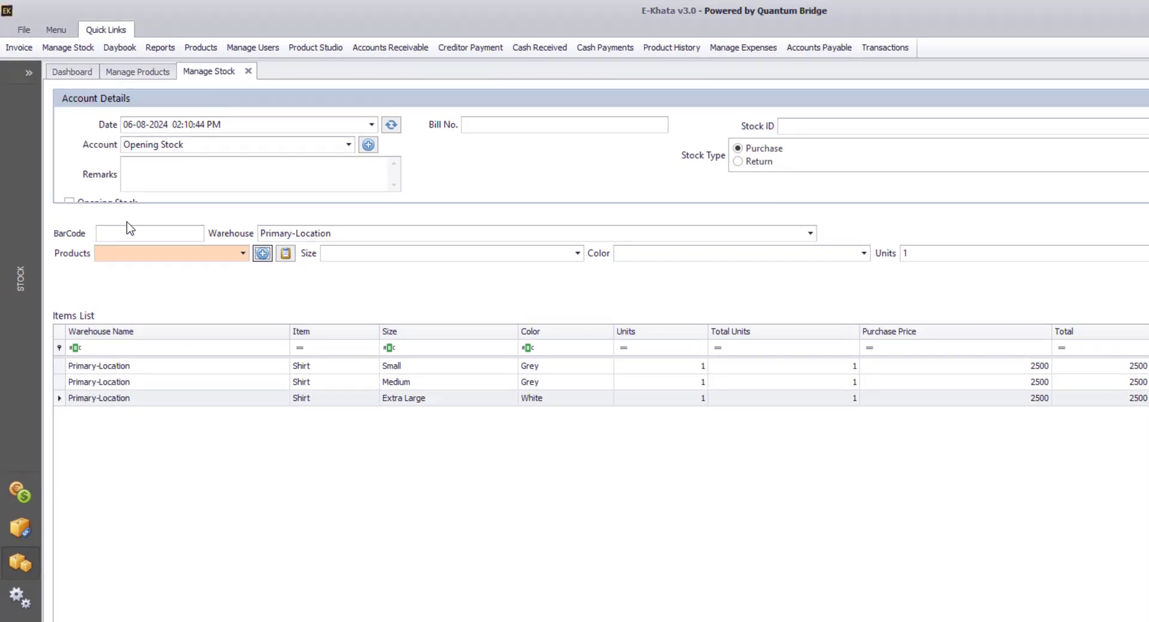
# Step: Add the shirt with barcode 7005 to the stock items list and save the stock entry
pyautogui.click(127, 233)
pyautogui.write('7005')
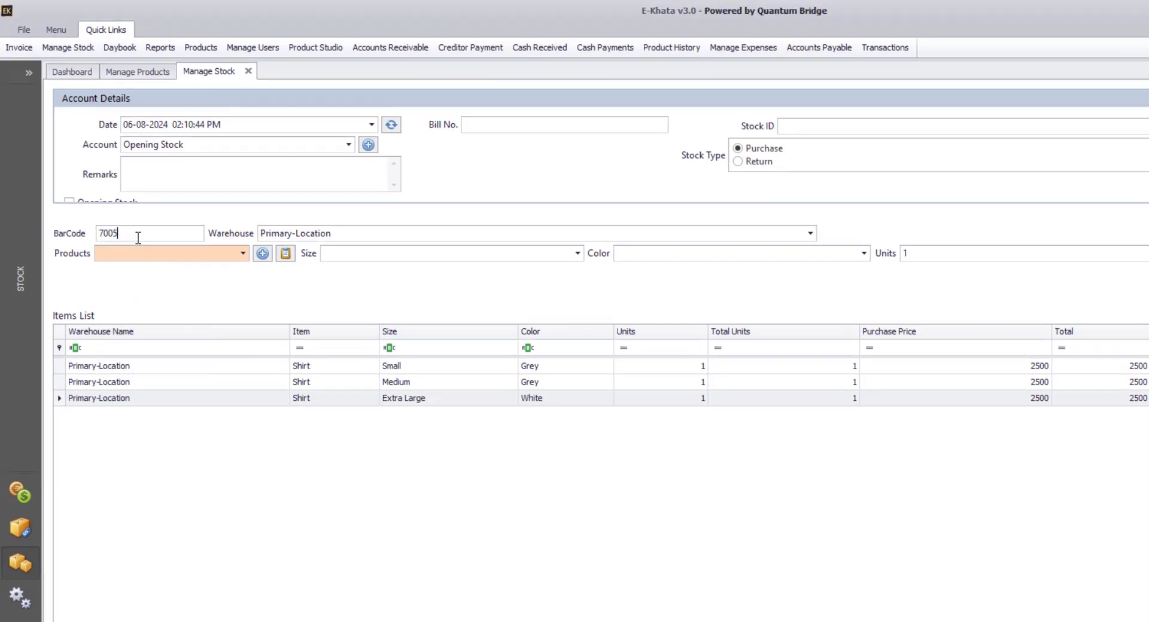
pyautogui.press('Return')
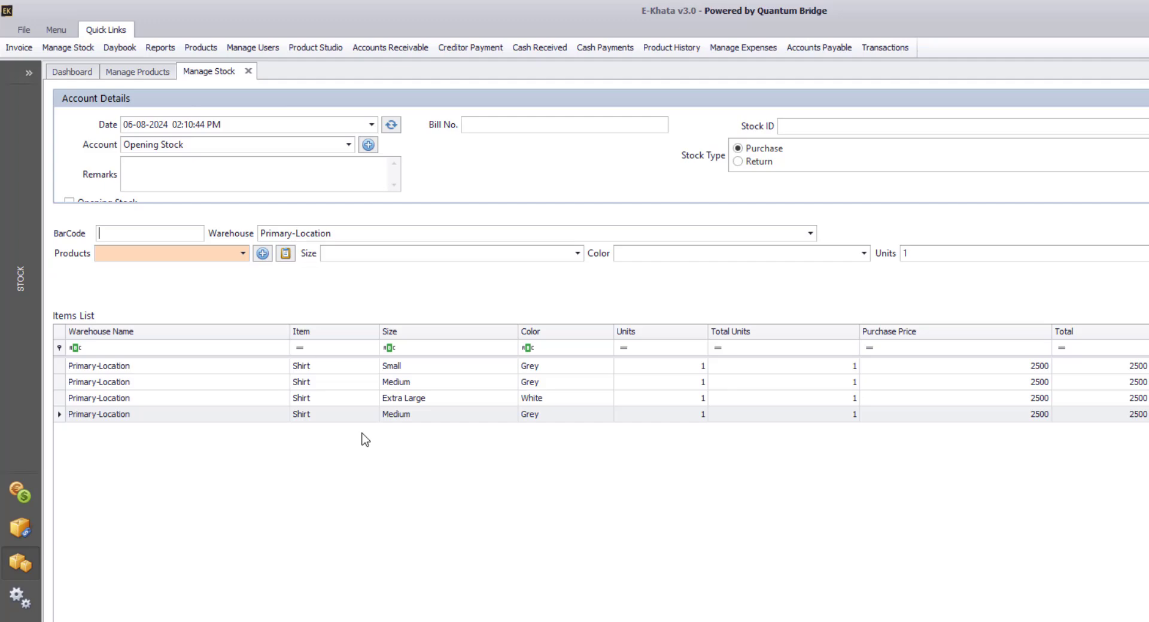
pyautogui.hotkey('ctrl', 's')
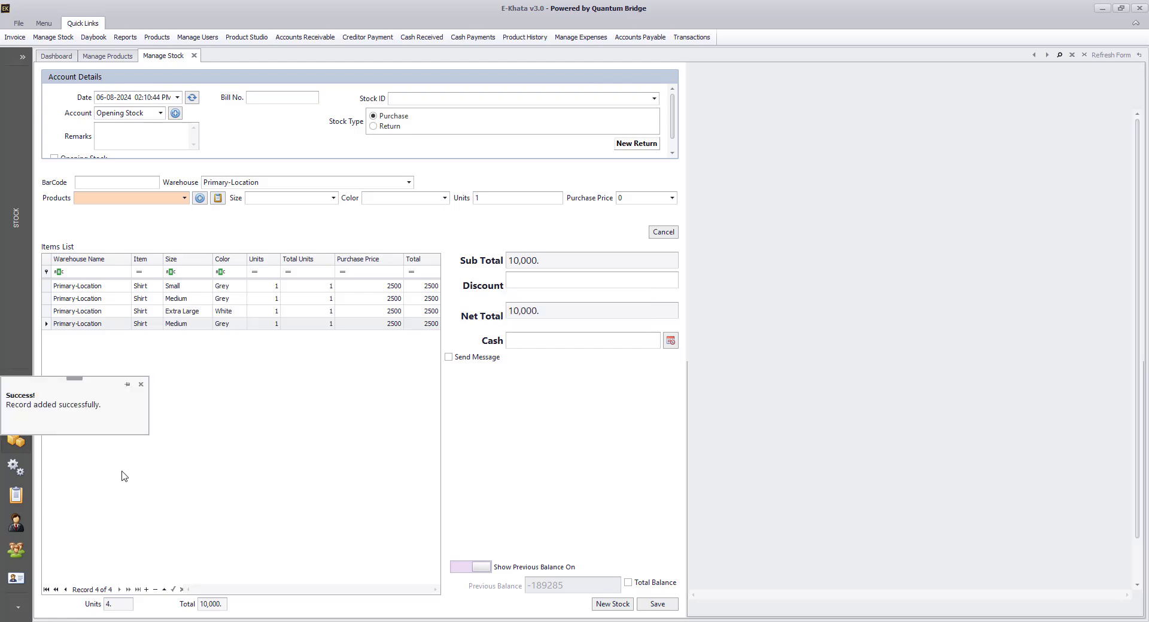
# Step: Open the Print Product Barcode Stock Wise report from the product reports
pyautogui.click(16, 497)
pyautogui.click(15, 168)
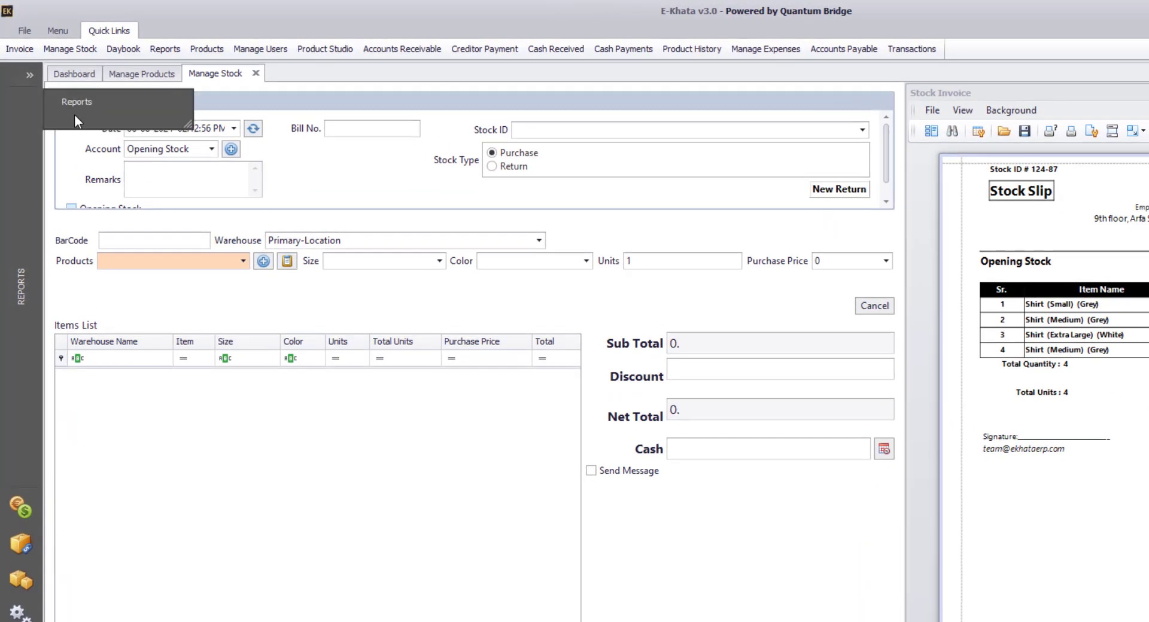
pyautogui.click(77, 106)
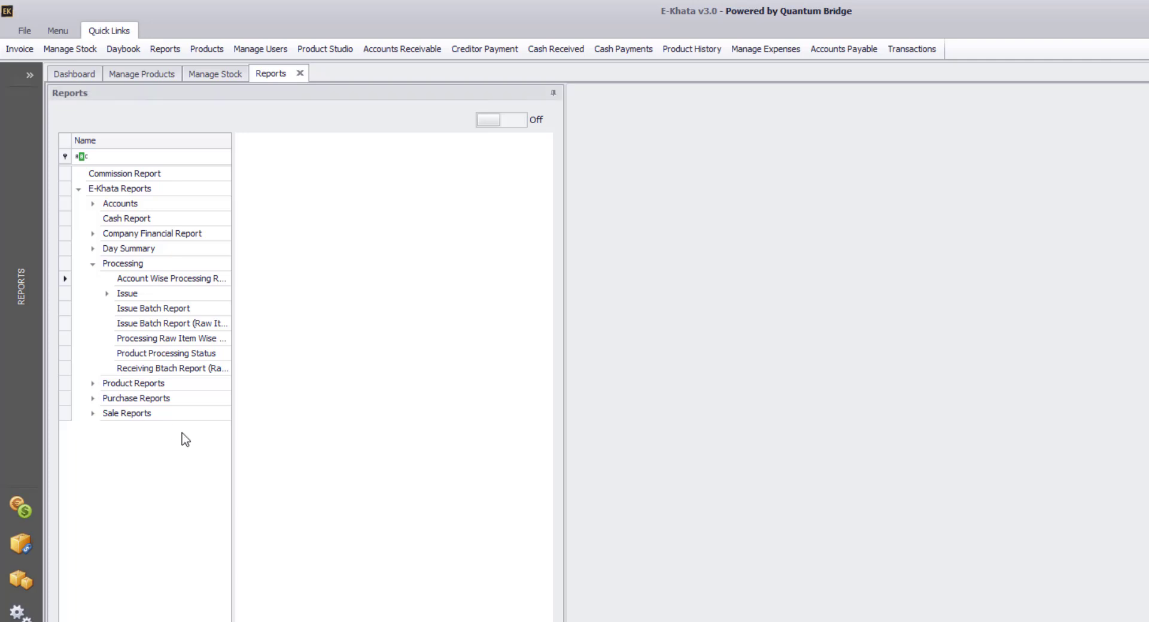
pyautogui.click(92, 384)
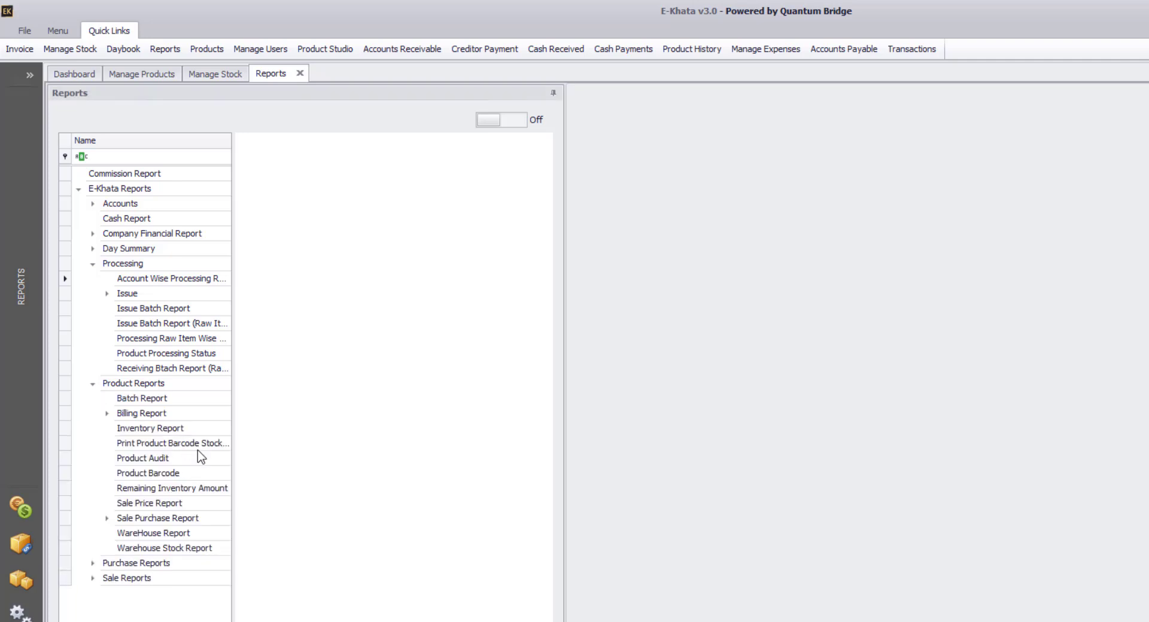
pyautogui.click(198, 450)
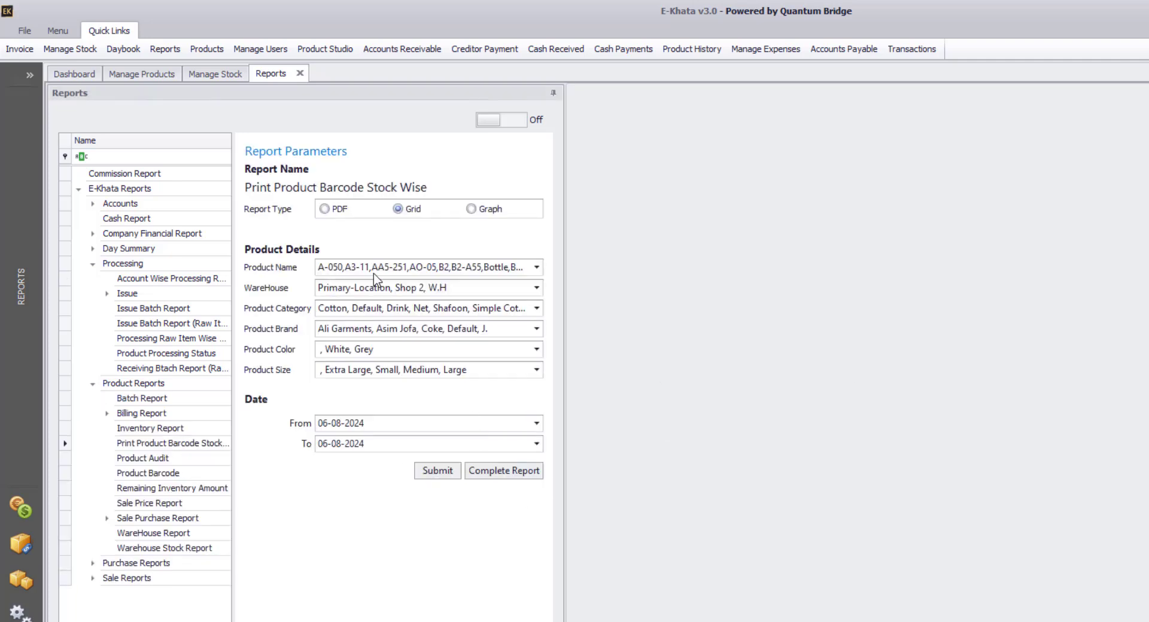
# Step: Limit the barcode report to the product Shirt and generate the complete report
pyautogui.click(382, 269)
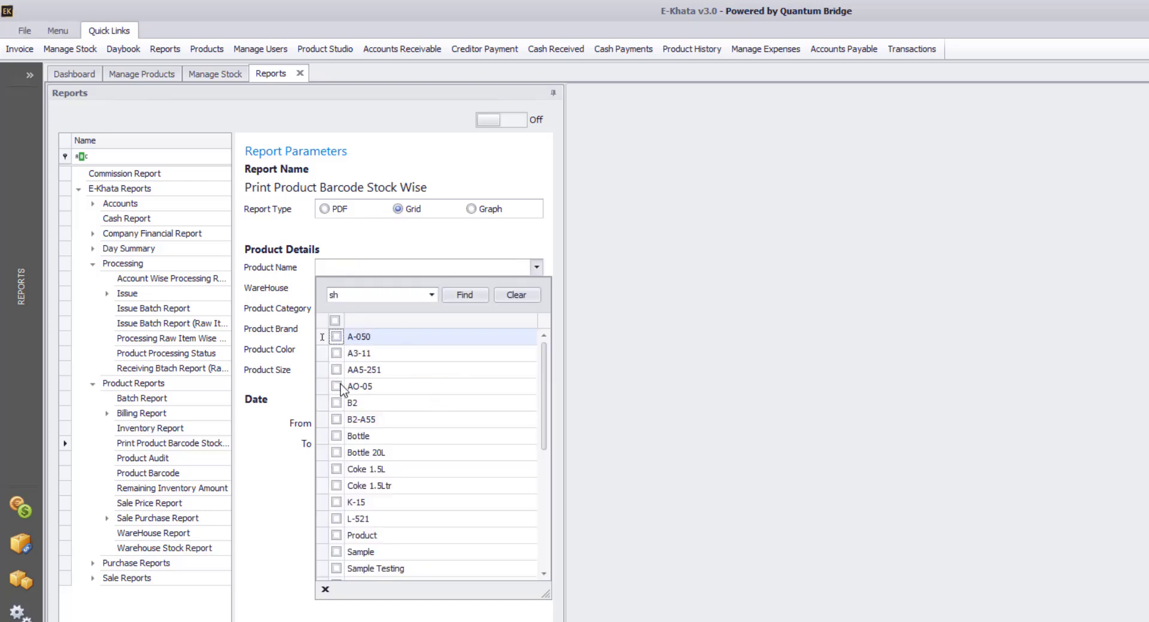
pyautogui.click(336, 337)
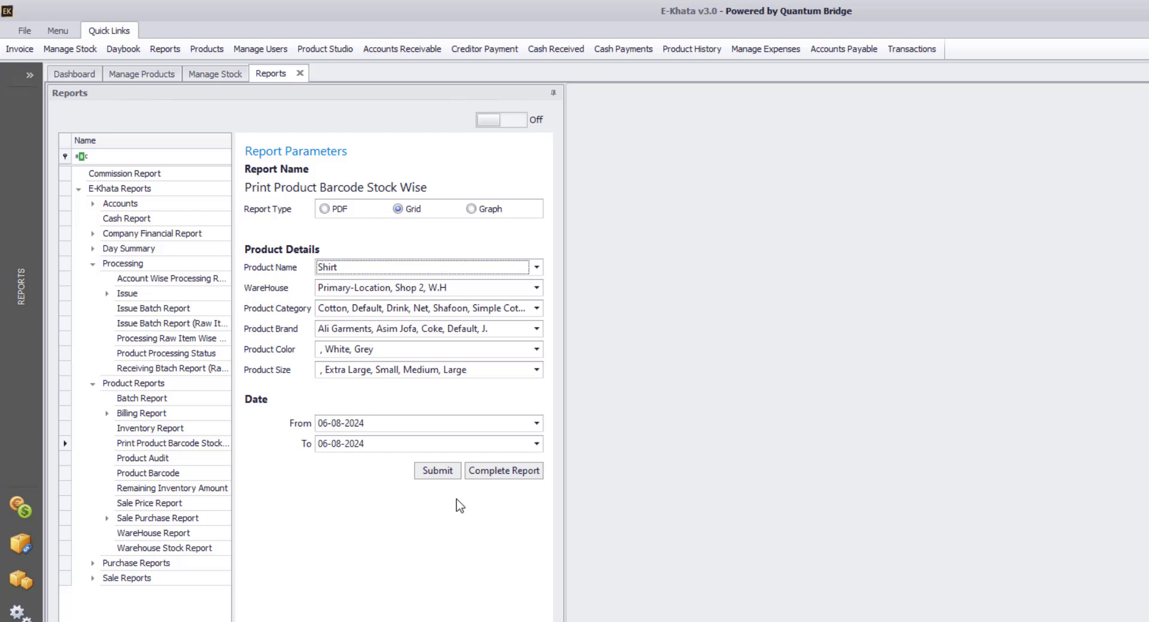
pyautogui.click(530, 471)
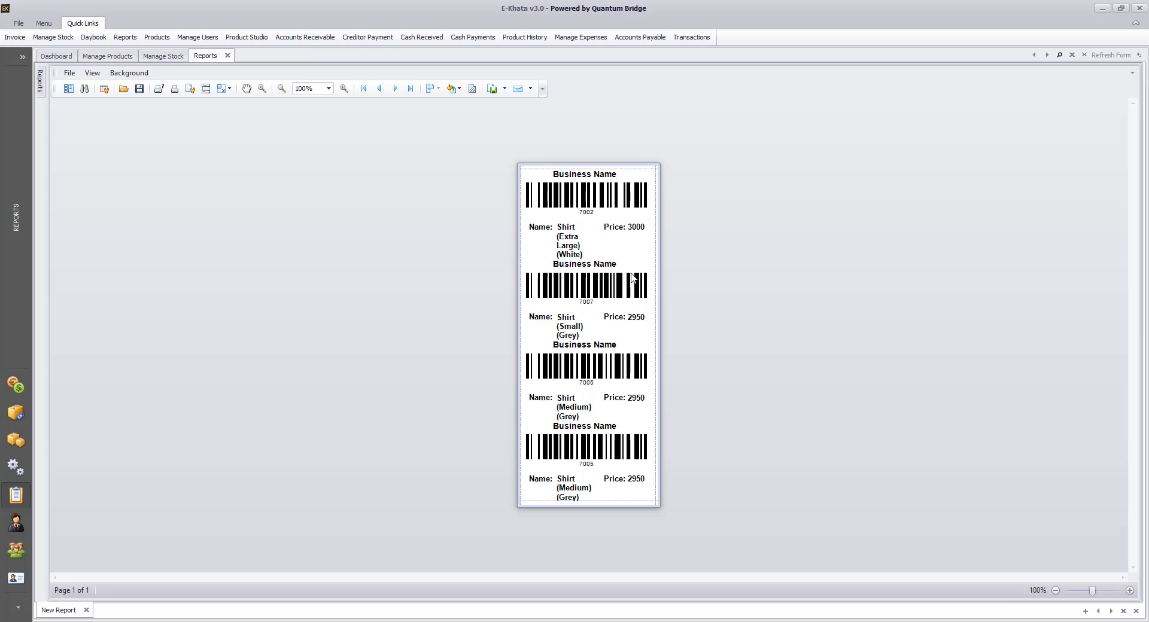
# Step: Highlight the Extra Large white shirt's label in the barcode report to examine its name and price
pyautogui.moveTo(513, 150); pyautogui.dragTo(688, 293)
pyautogui.click(609, 348)
pyautogui.moveTo(486, 149); pyautogui.dragTo(666, 278)
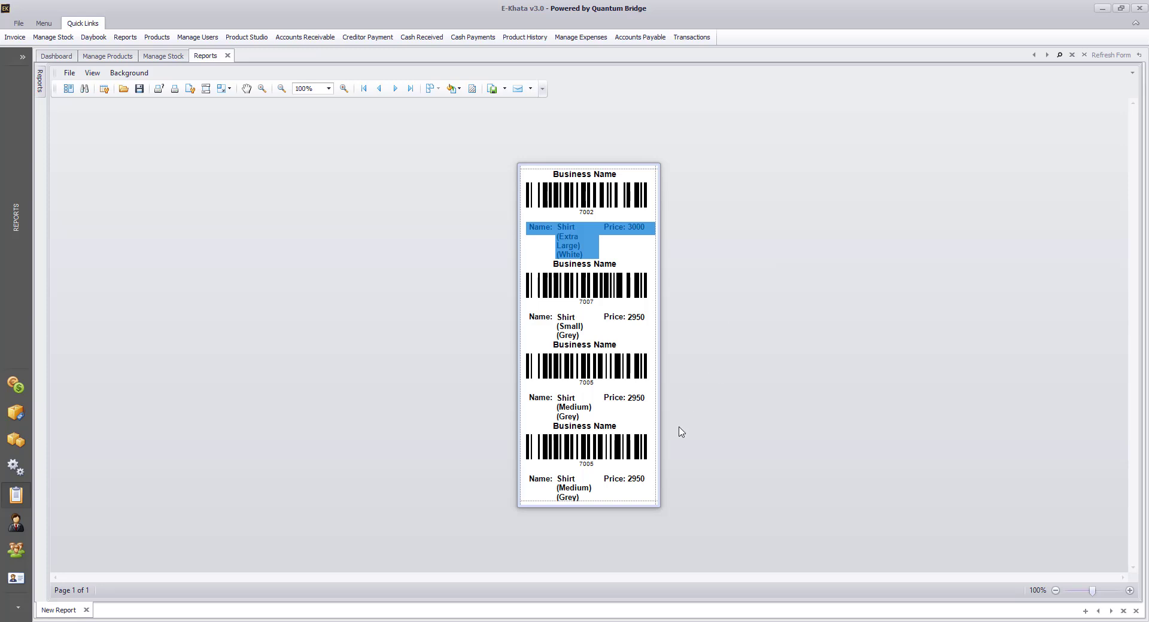
pyautogui.click(631, 458)
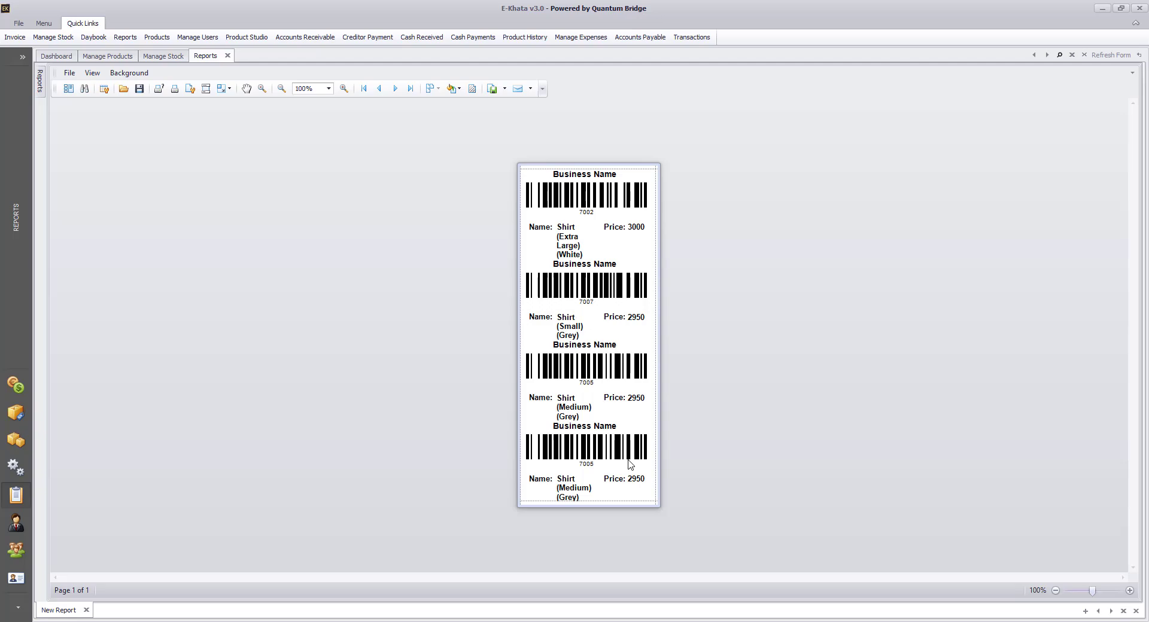